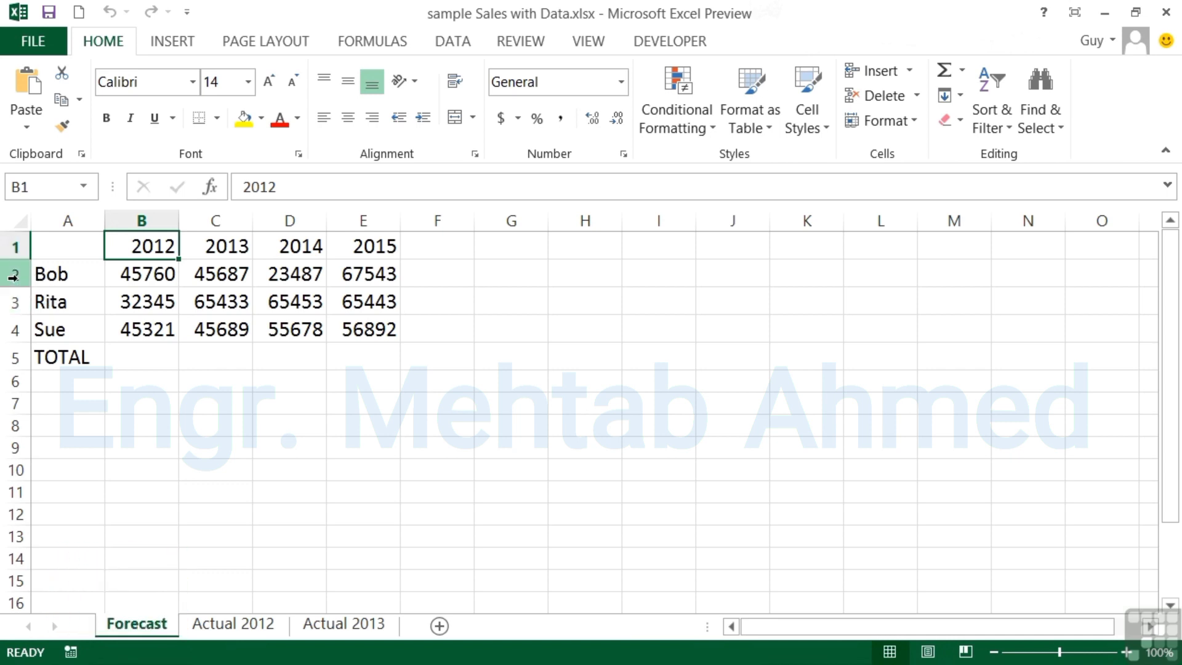
- Insert a blank row above Bob's row so the salesperson names start in row 3
left_click(13, 277)
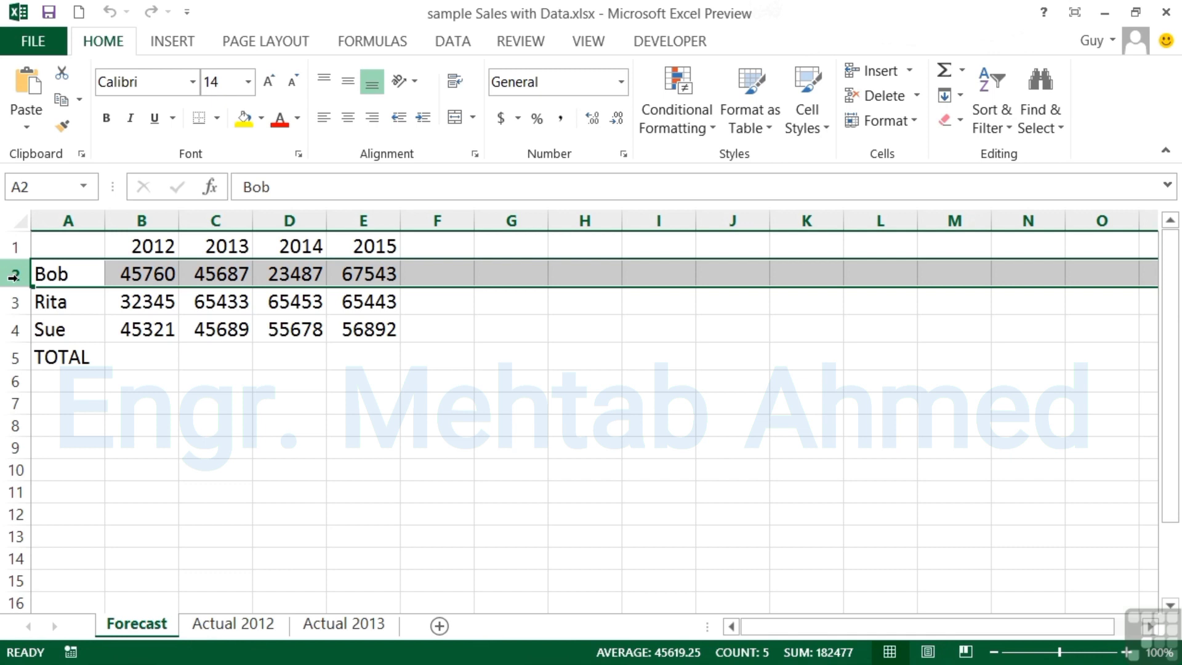
right_click(15, 280)
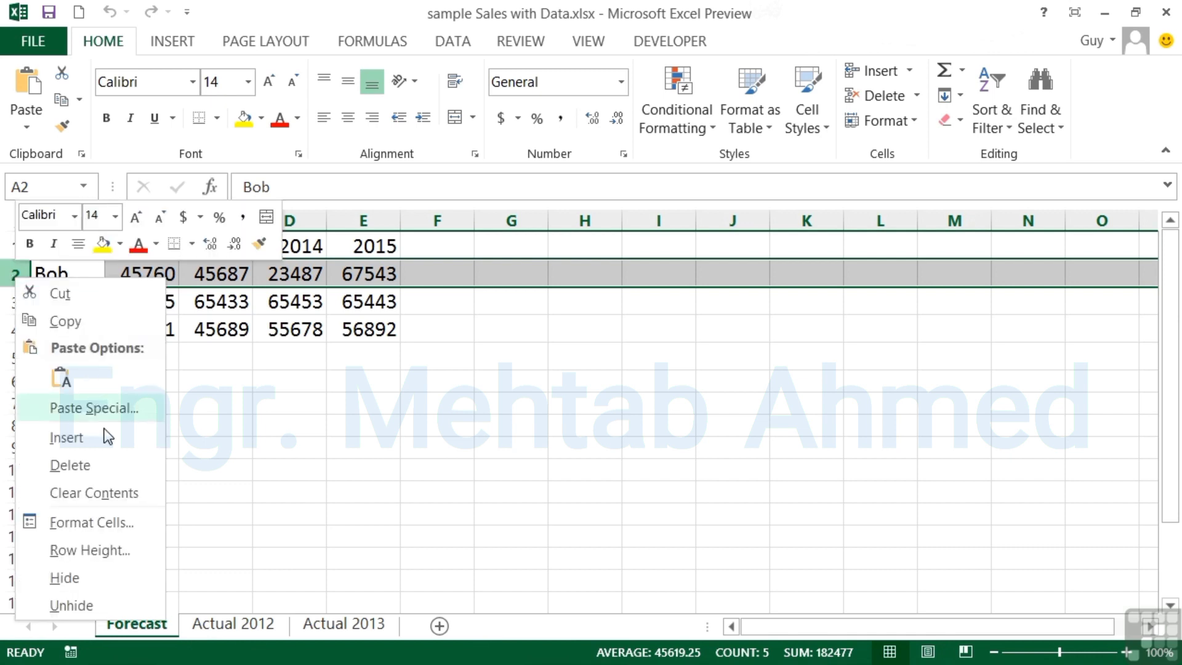
left_click(5, 270)
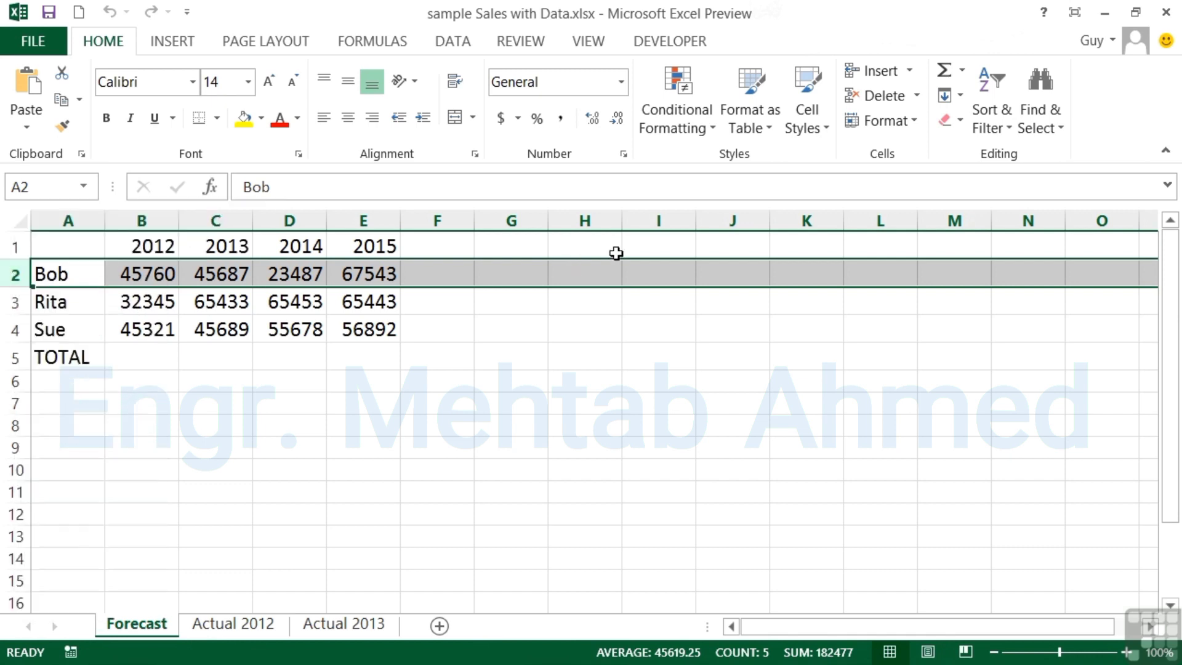
left_click(909, 71)
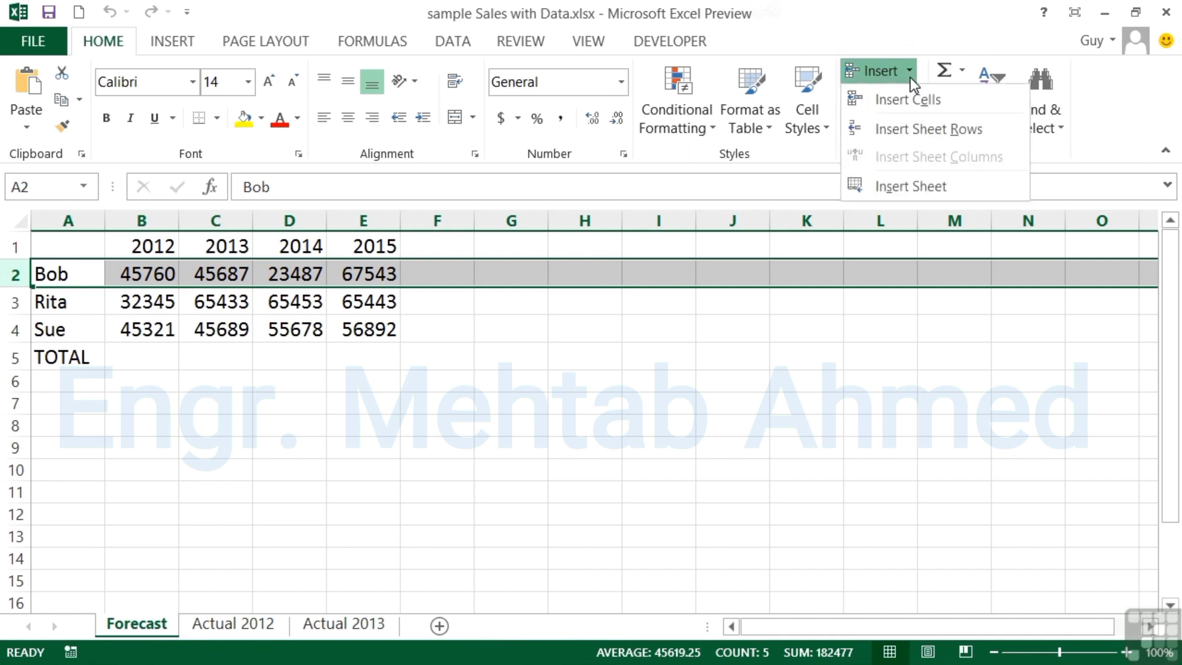
left_click(933, 132)
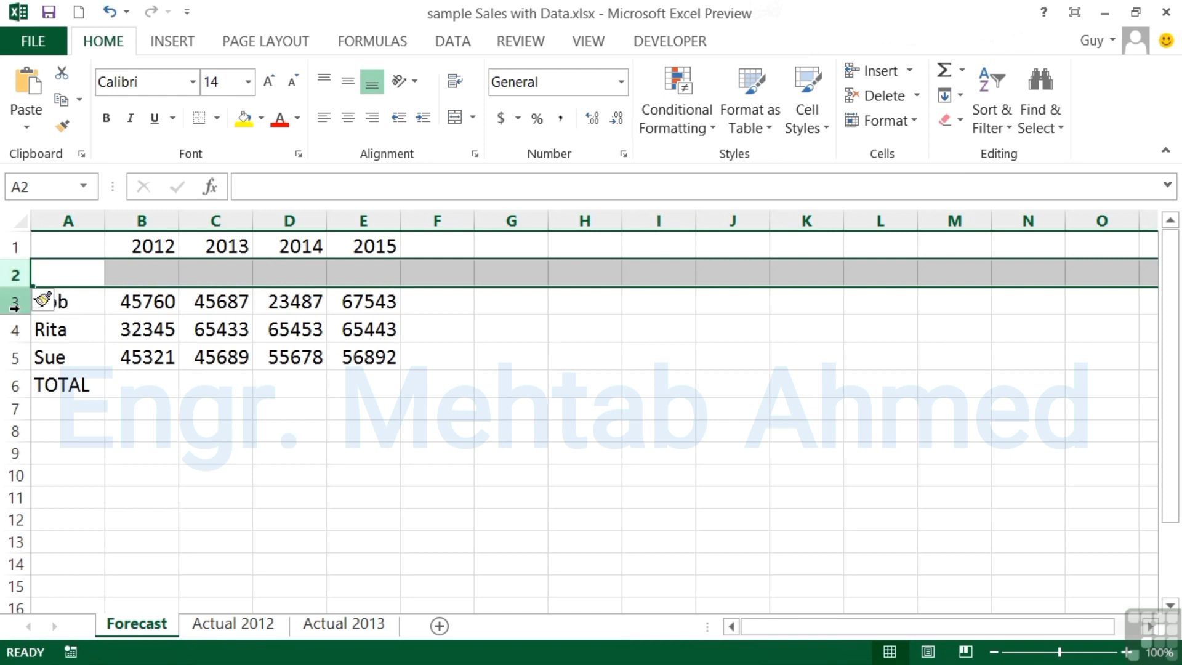
- Insert blank columns before the 2013, 2014 and 2015 columns, creating empty columns C, E and G
left_click(133, 273)
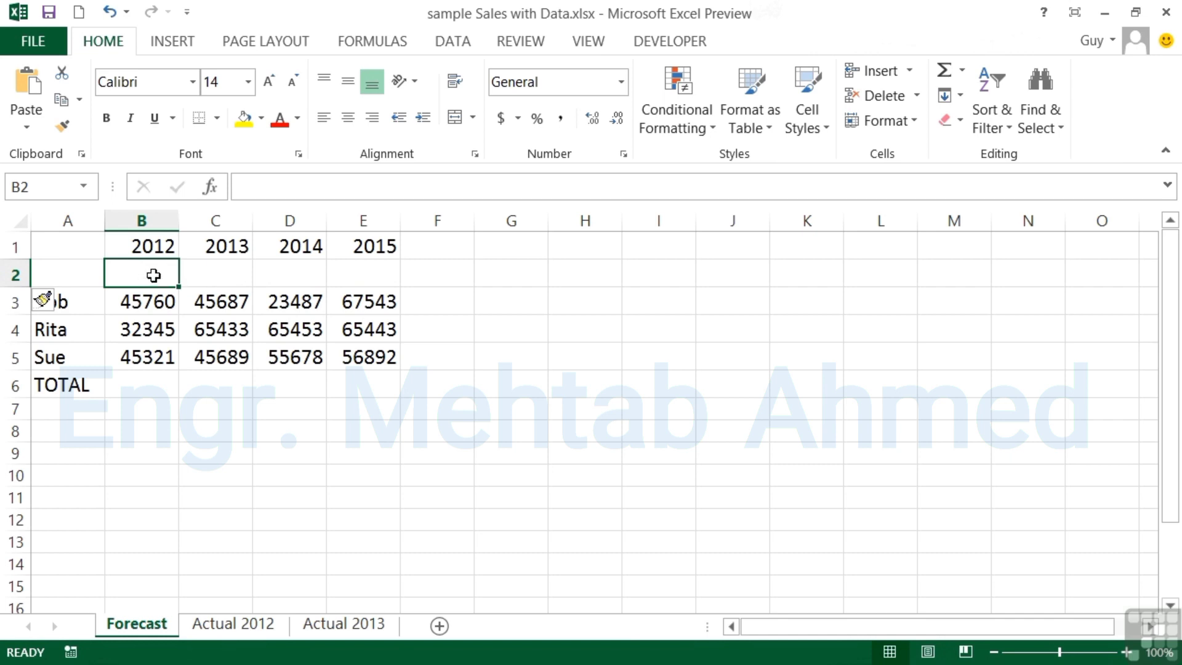
left_click(211, 220)
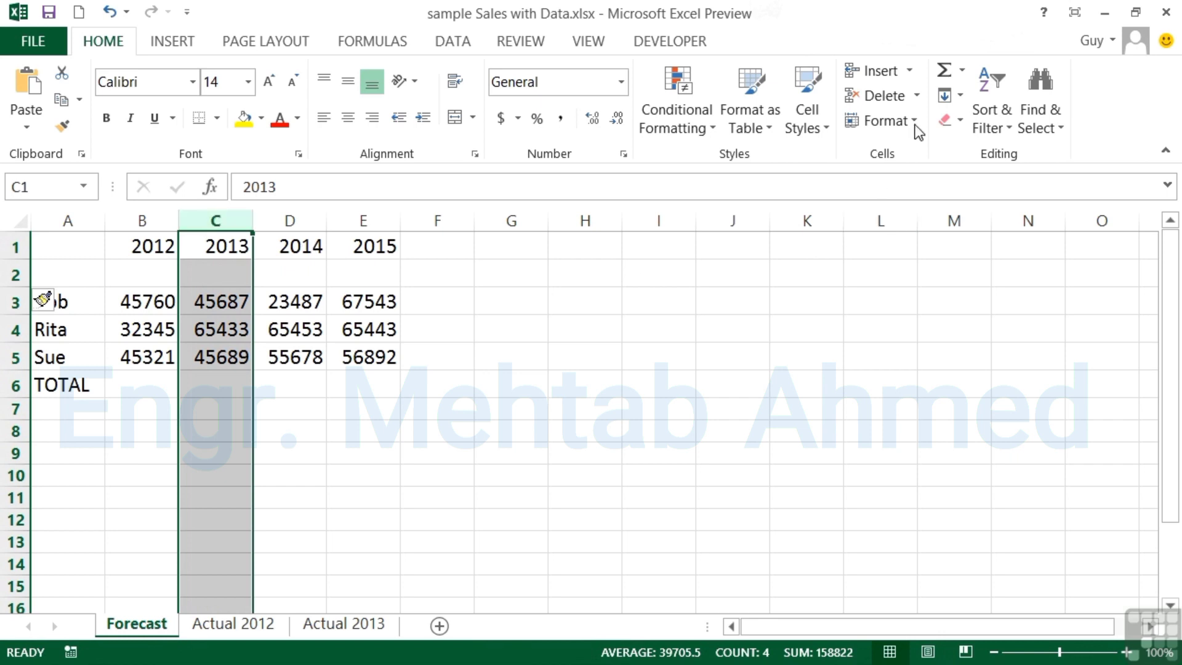
left_click(910, 71)
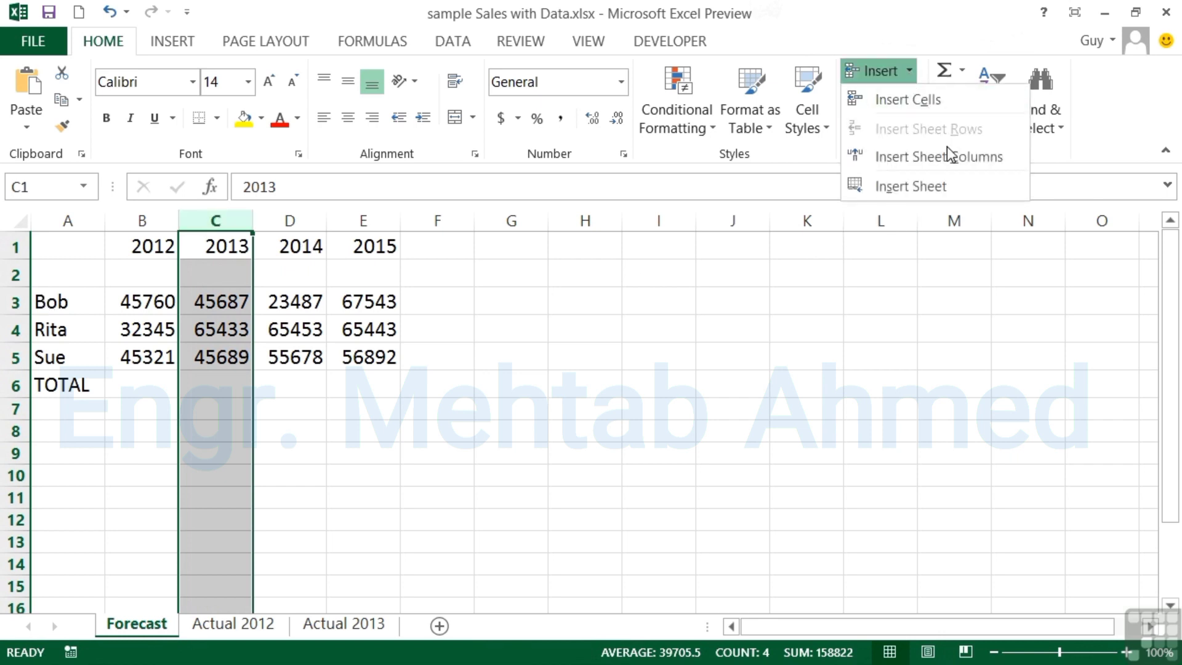
left_click(918, 158)
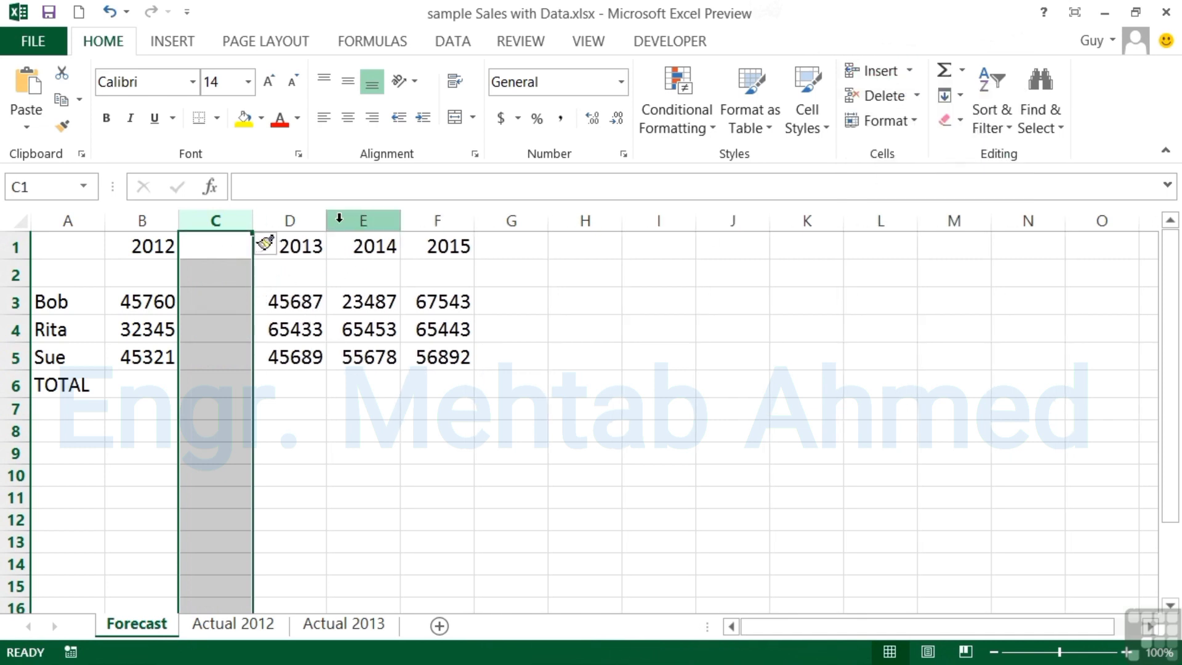
left_click(360, 219)
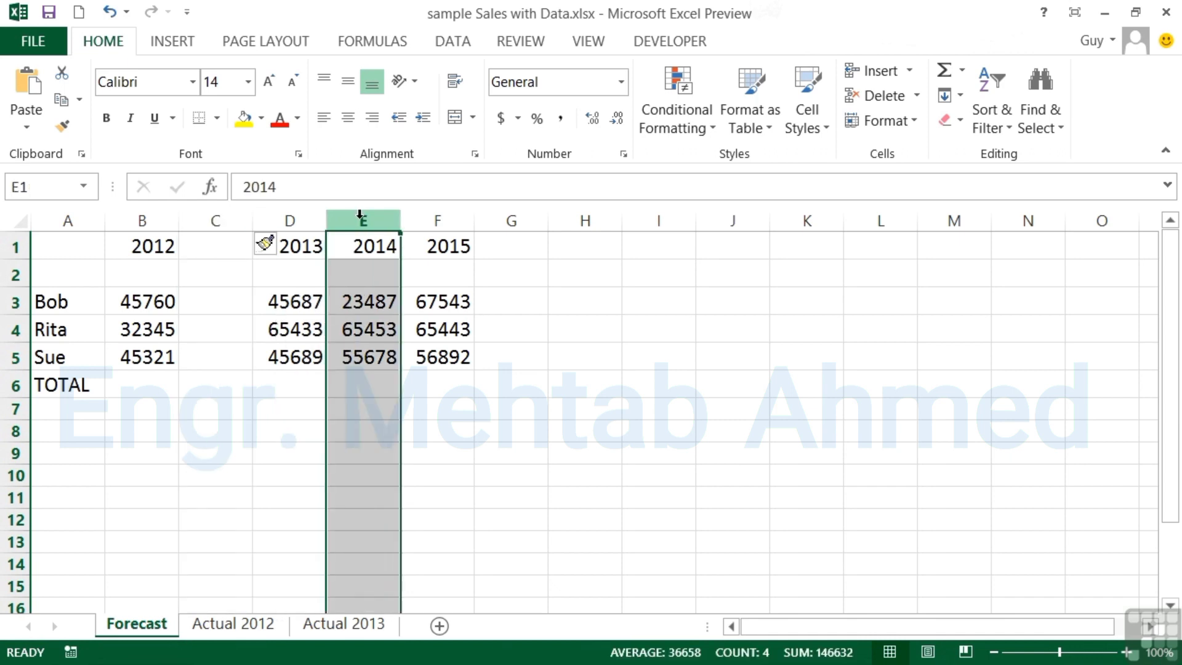
right_click(362, 227)
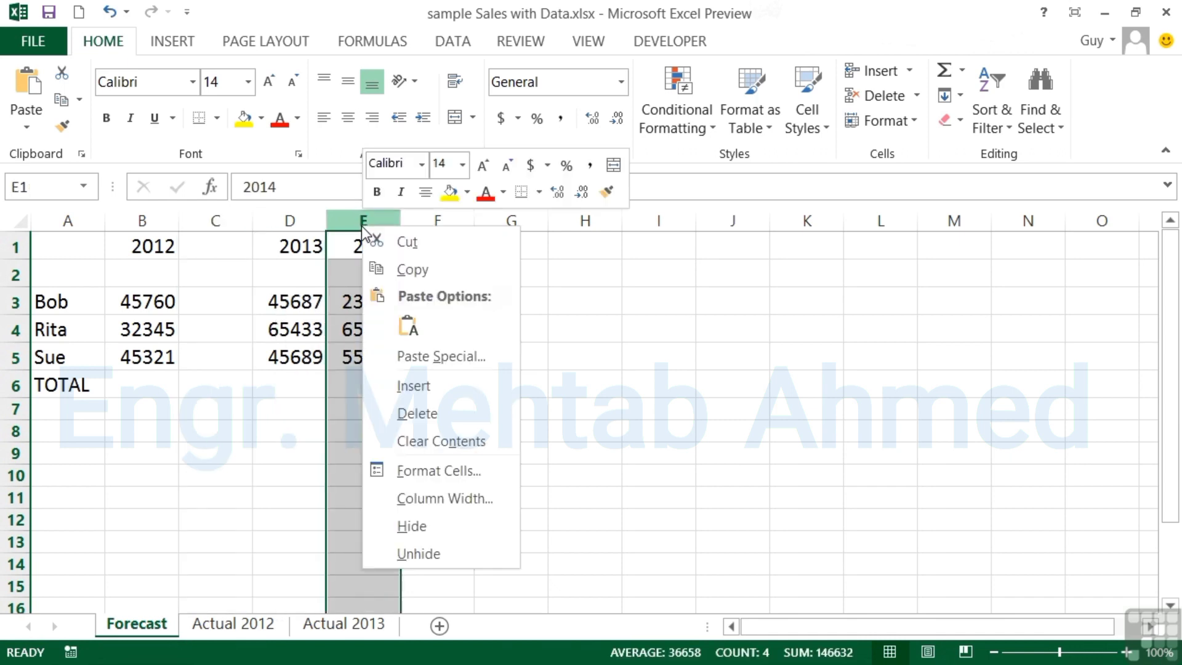
left_click(414, 385)
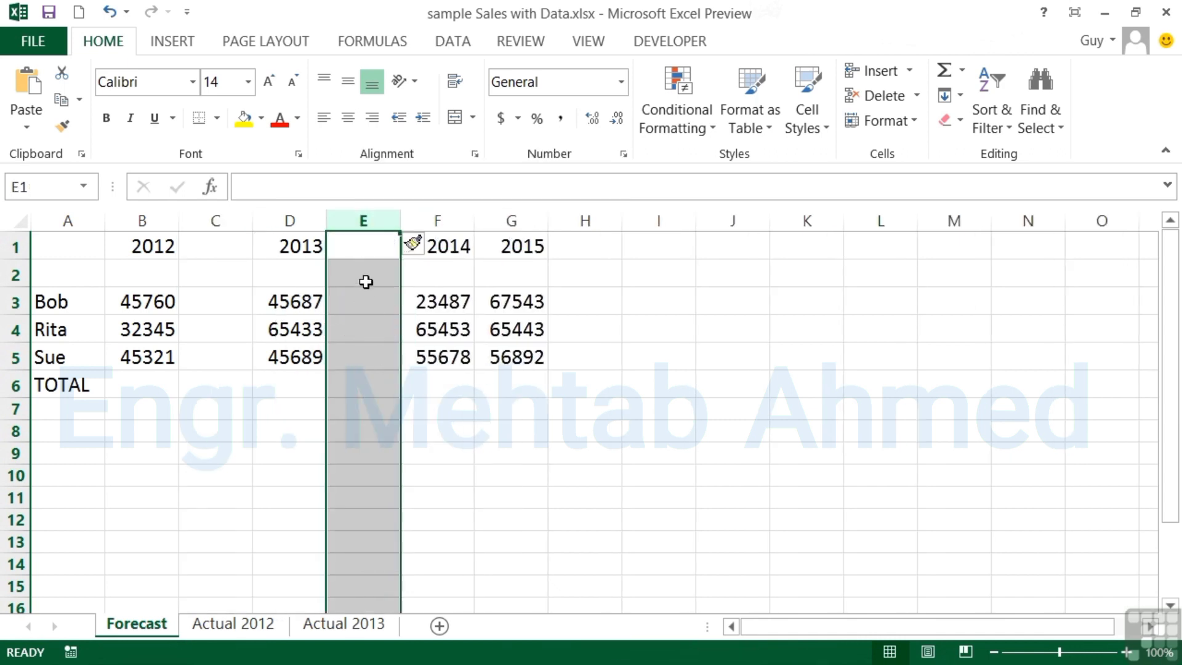
left_click(540, 222)
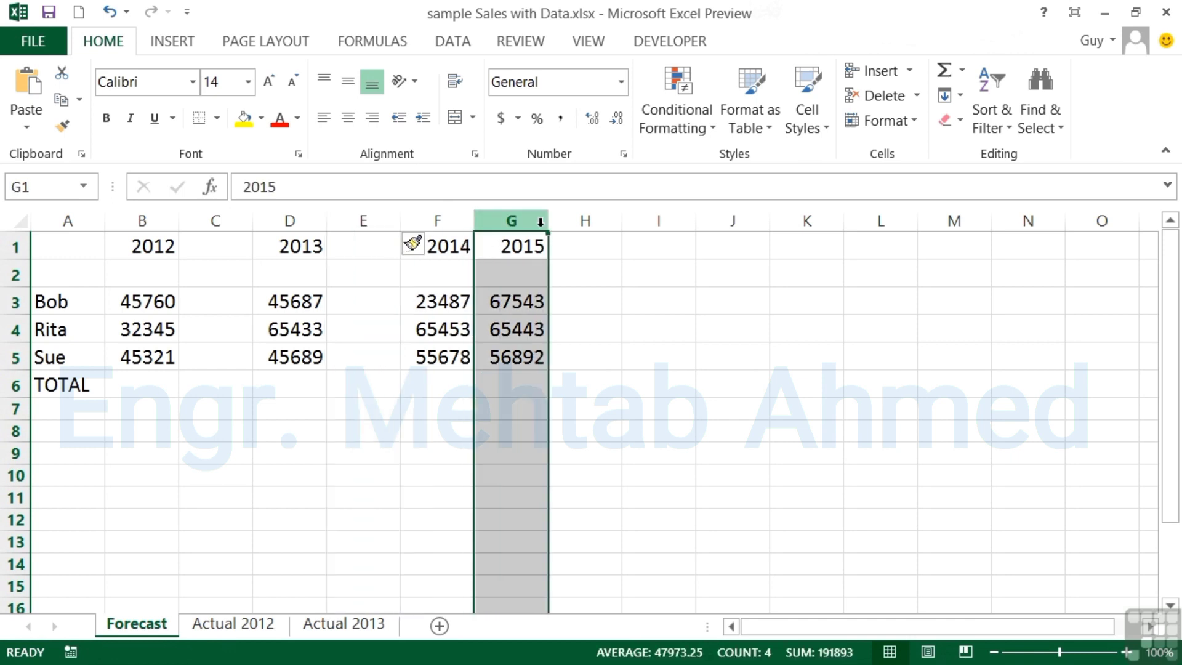
right_click(540, 222)
left_click(593, 384)
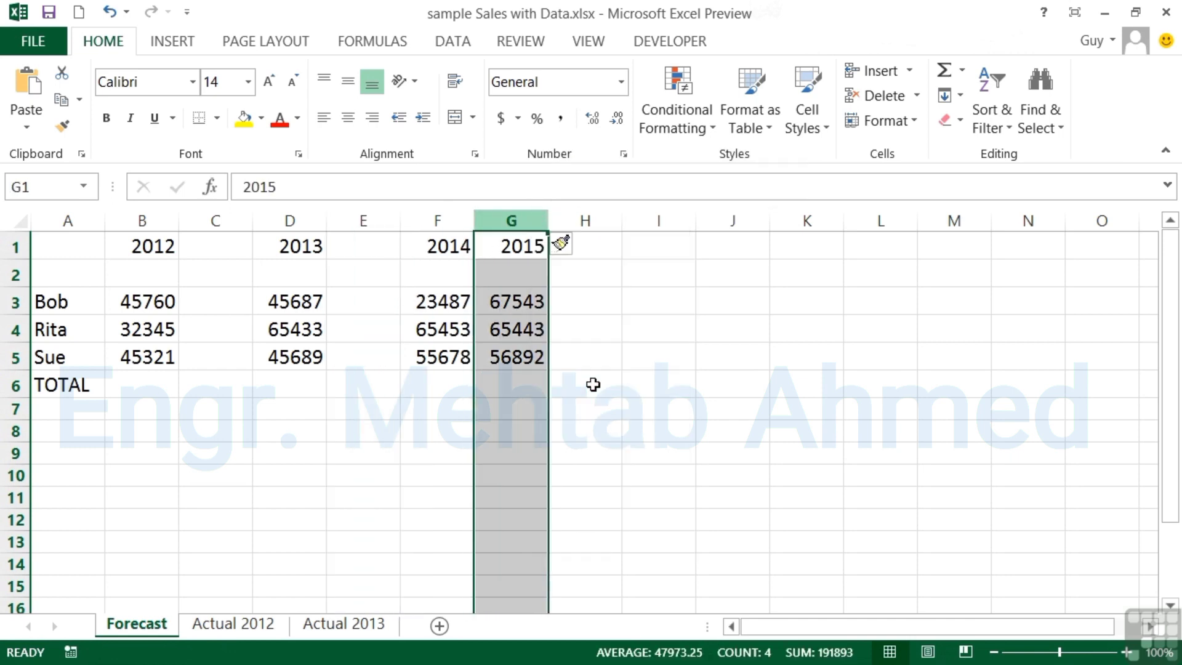
- Enter Fall in B2 and Summer in C2, then fill that pair across row 2 to I2
left_click(160, 276)
type("Fall")
key("Tab")
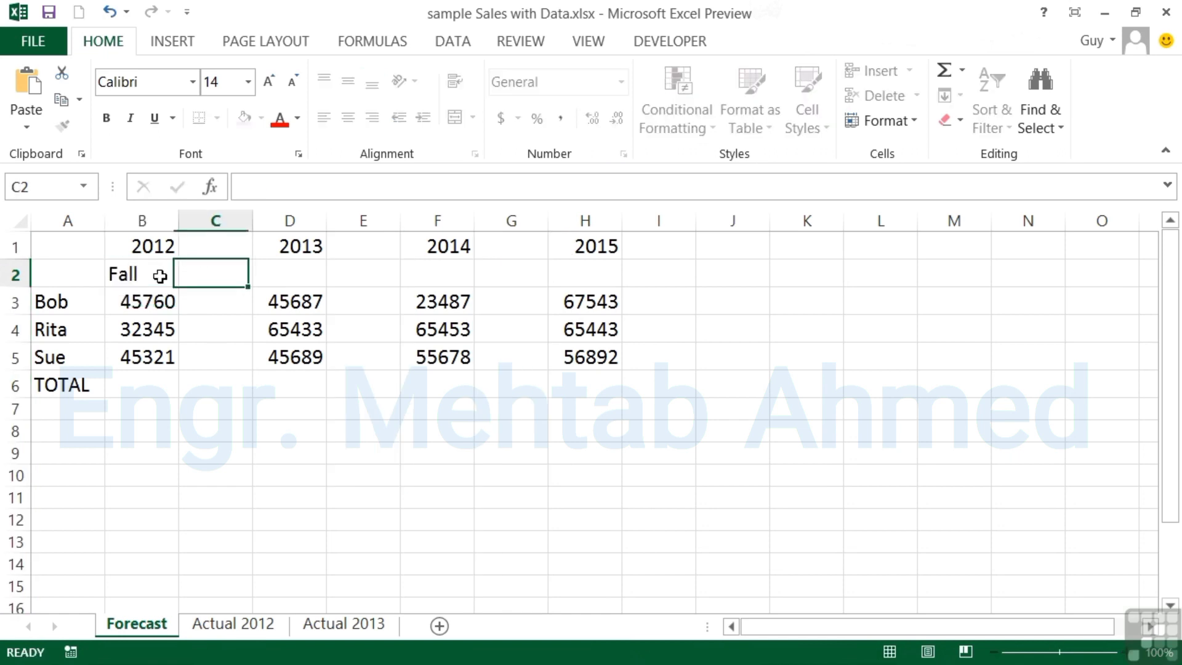
type("Summer")
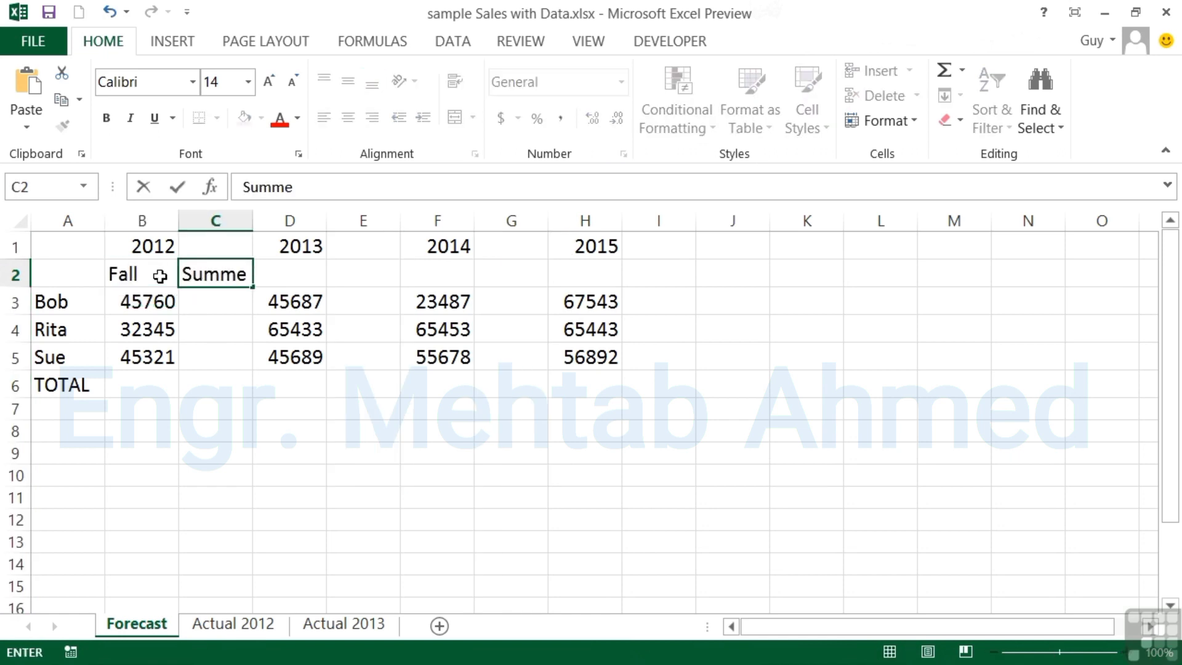
left_click(159, 274)
left_click_drag(154, 272, 698, 274)
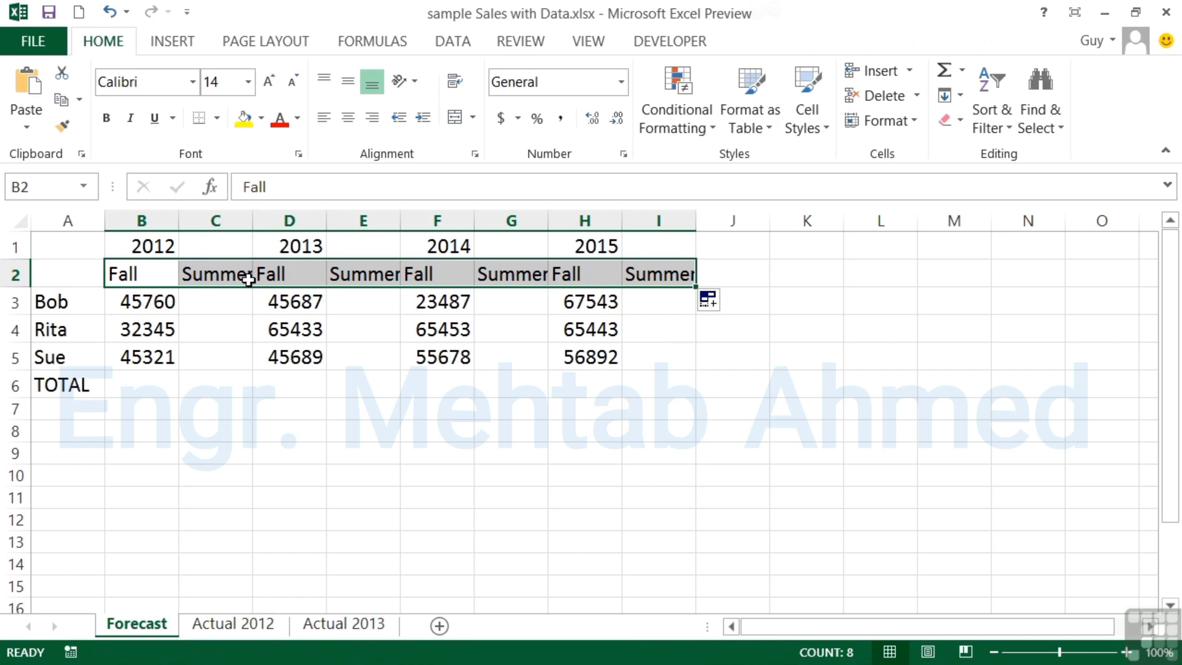
left_click(226, 299)
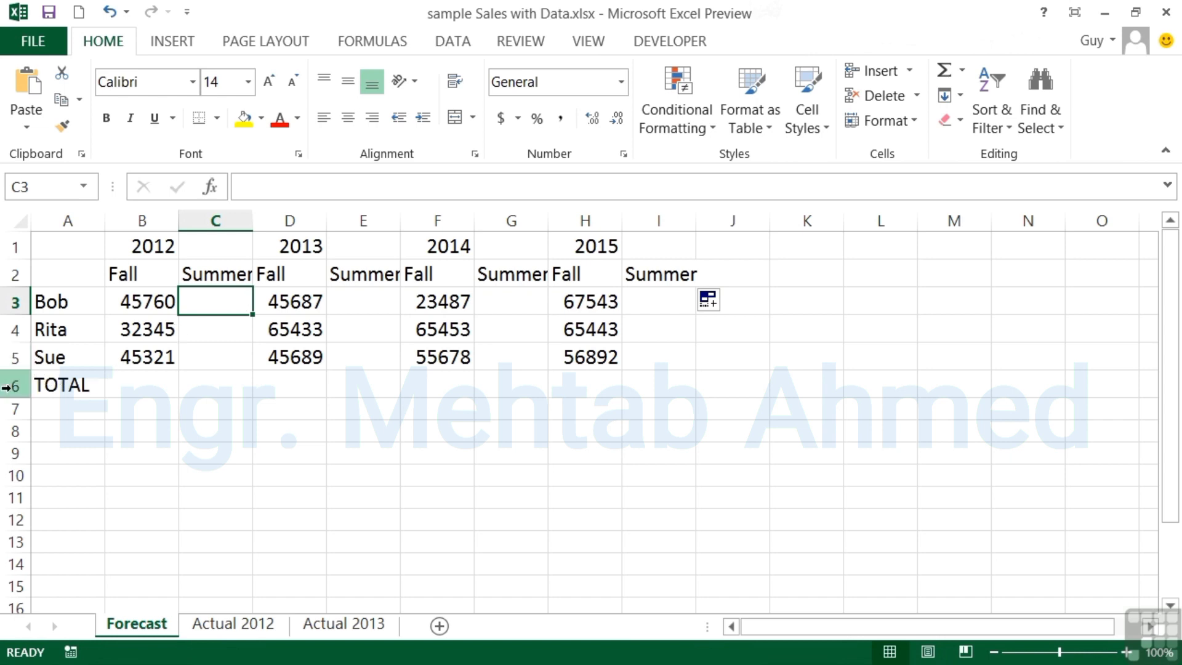
left_click_drag(14, 385, 20, 430)
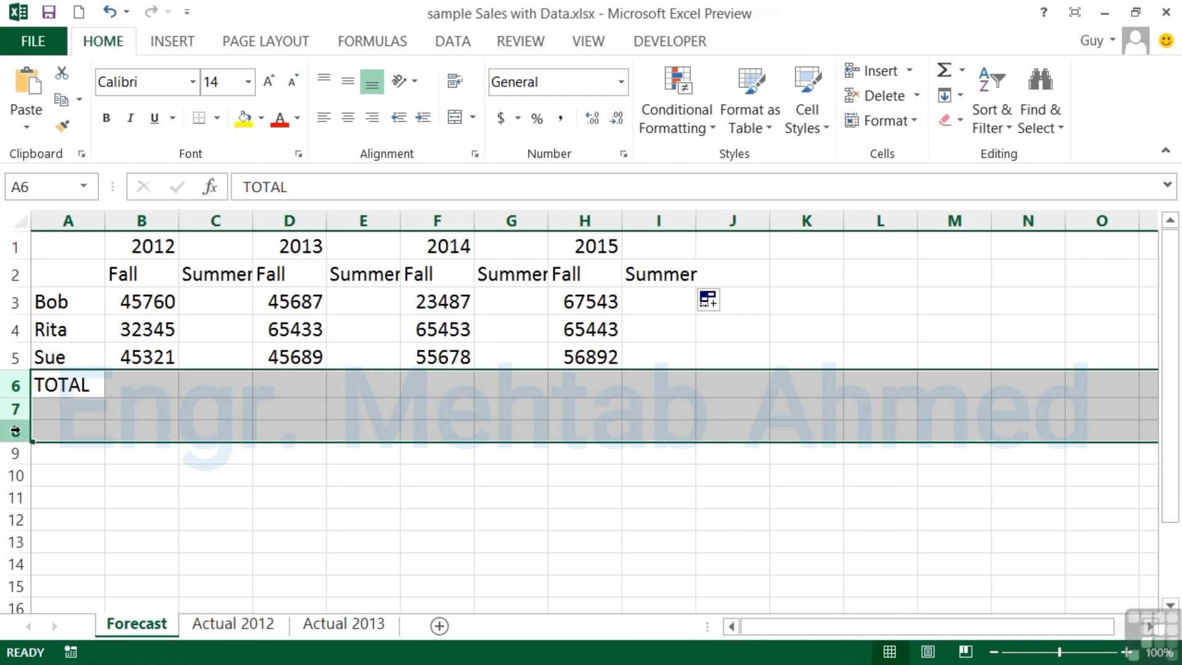
- Insert three blank rows above TOTAL, moving it down to row 9
left_click(909, 72)
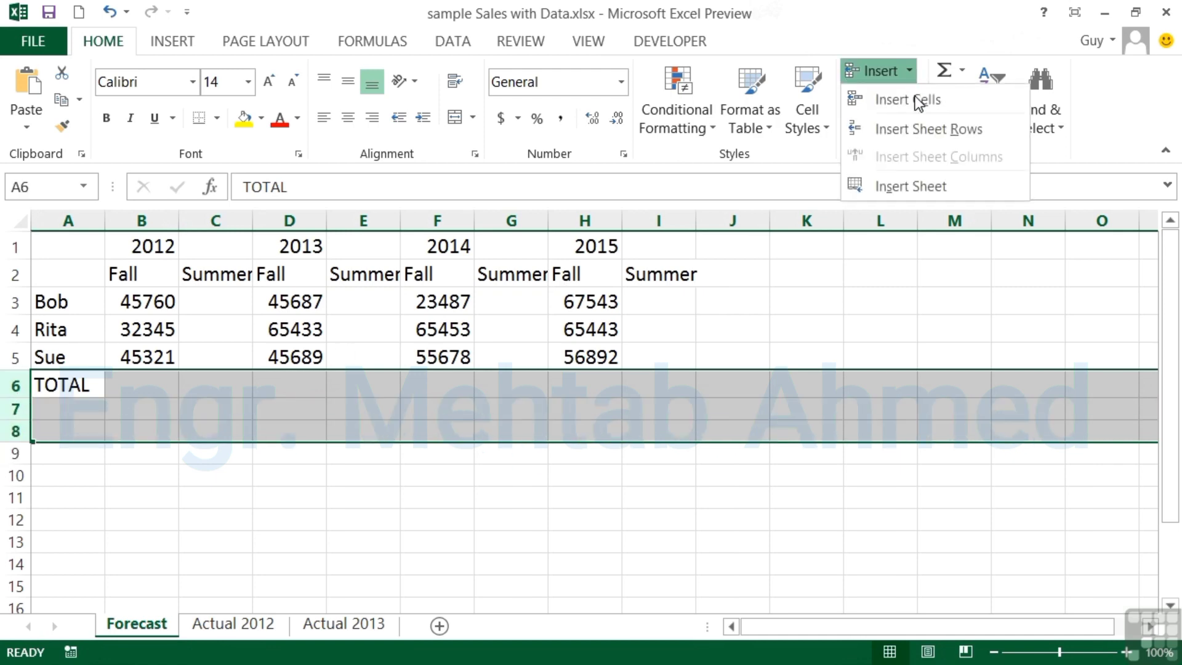
left_click(929, 130)
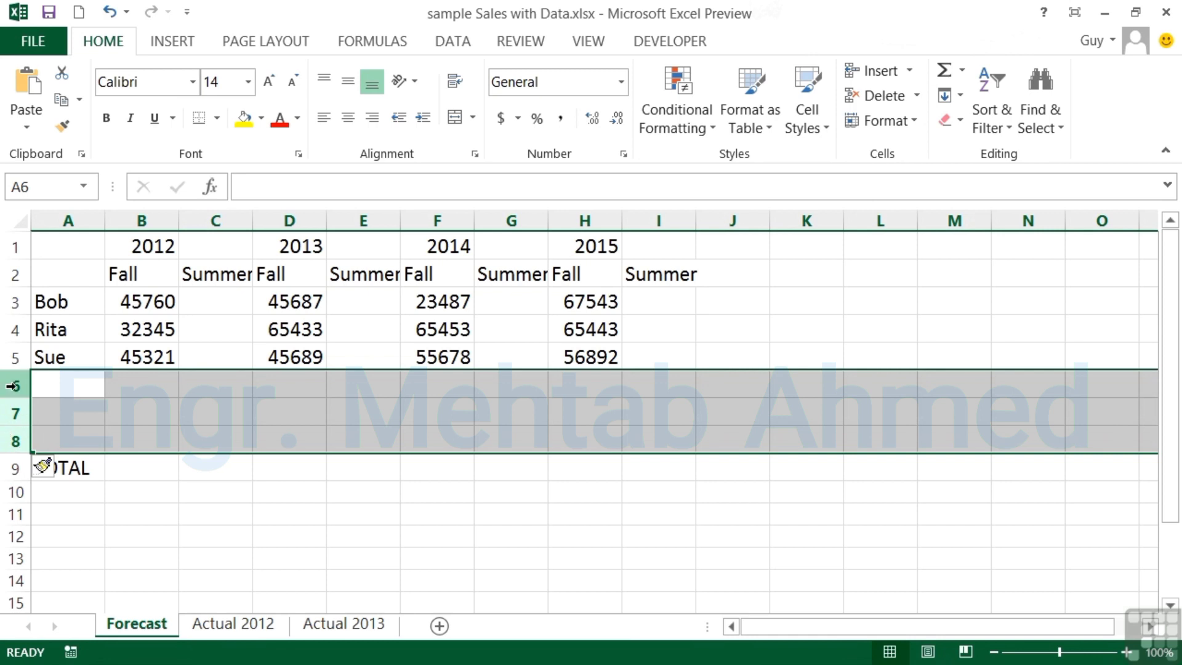
left_click(88, 468)
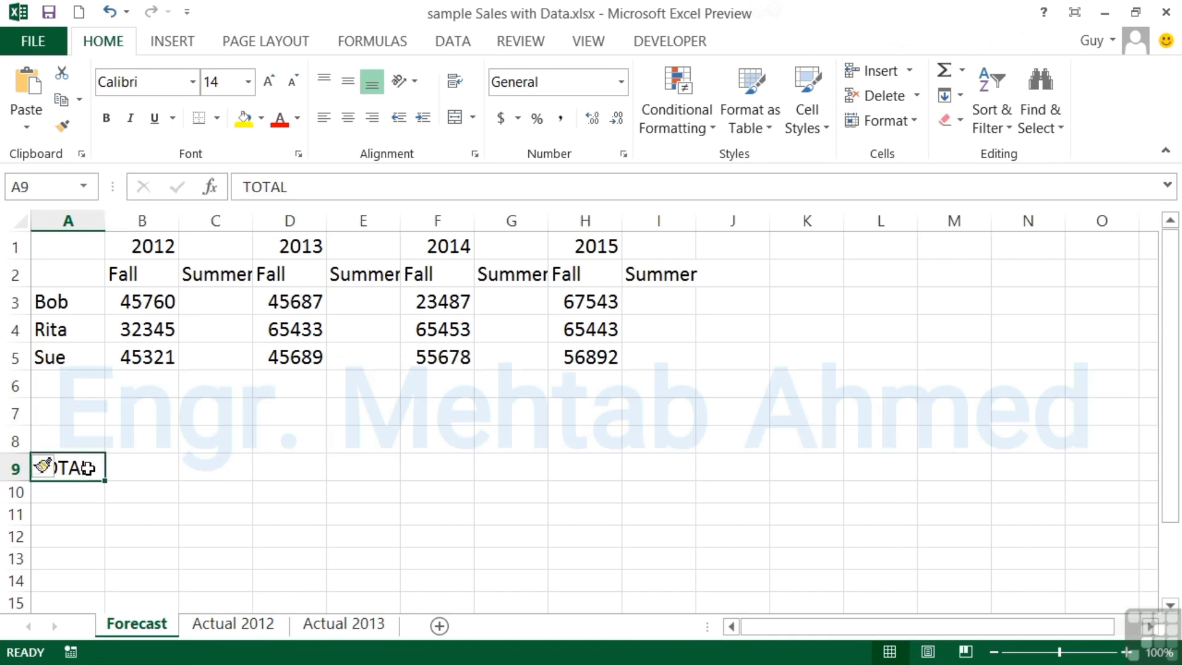
- Enter the names Jane, Jenny and Jo in A6, A7 and A8
left_click(85, 378)
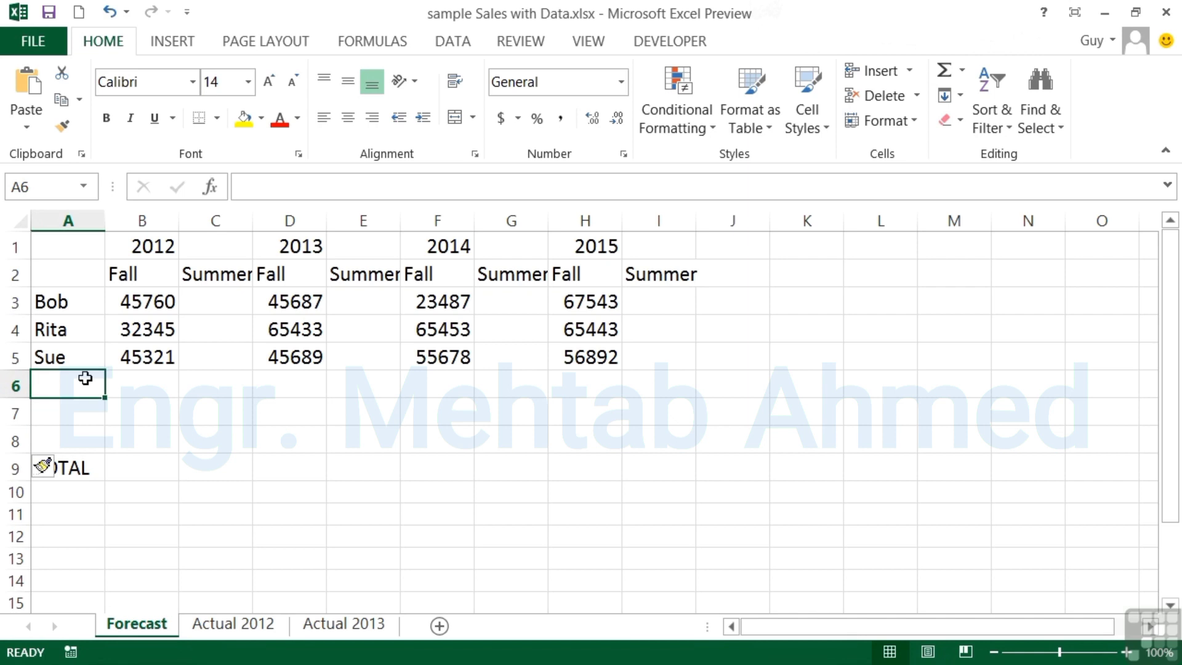
type("Jane")
key("Return")
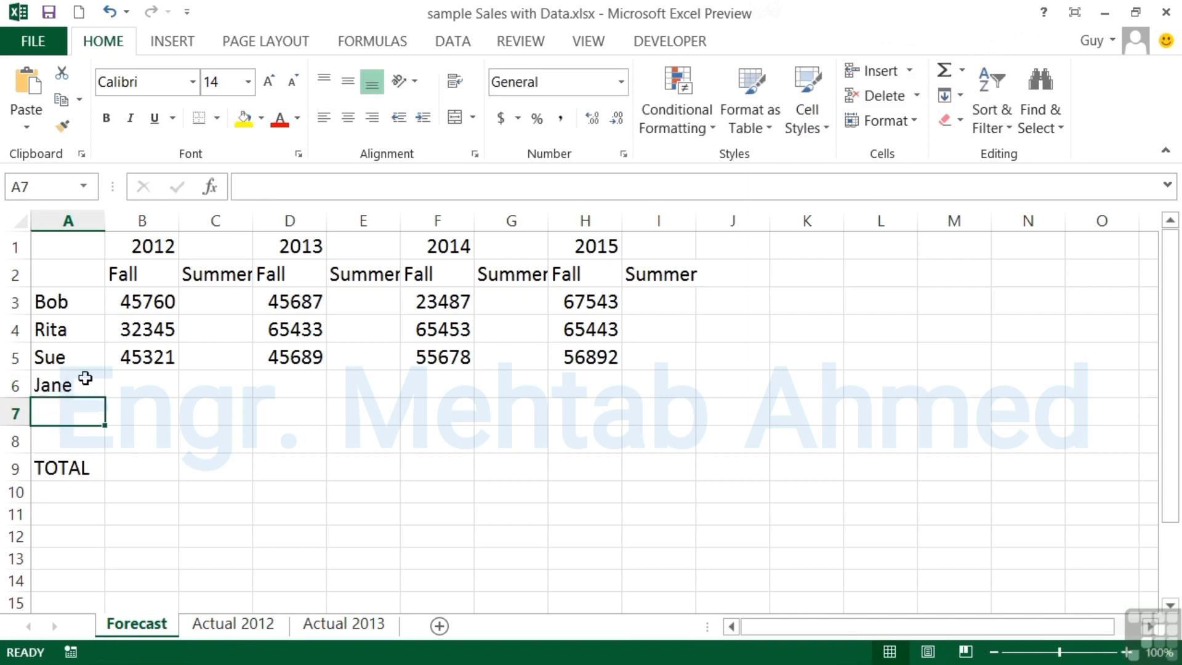
type("Jenny")
key("Return")
type("Jo")
key("Up")
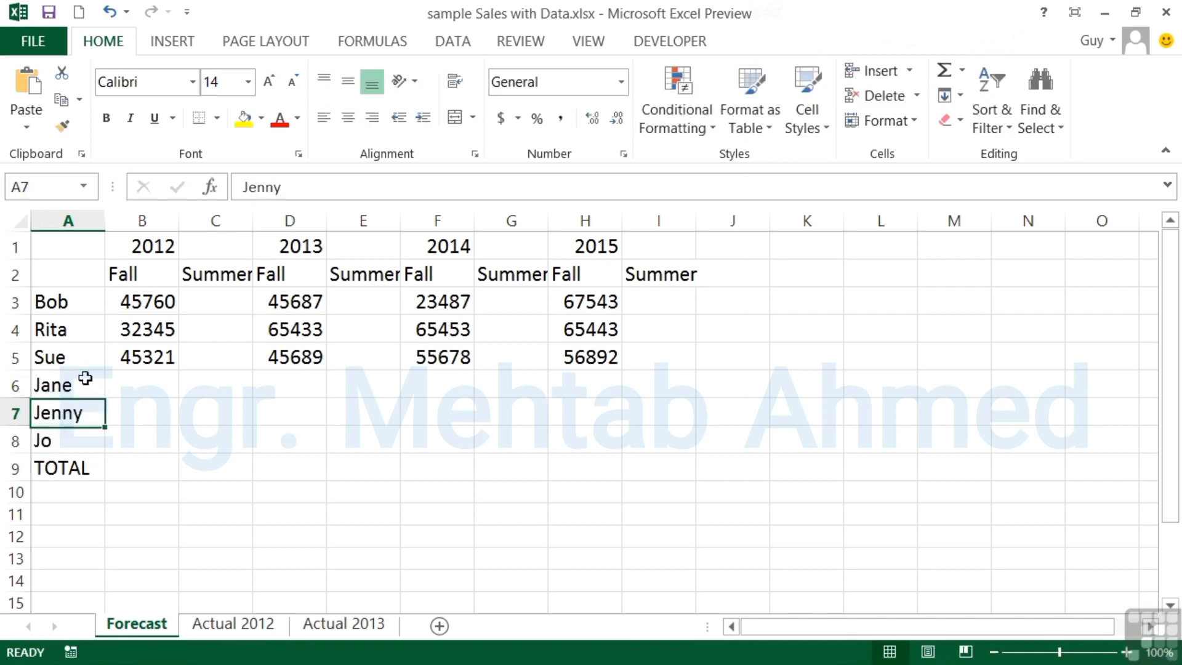
key("Up")
key("Right")
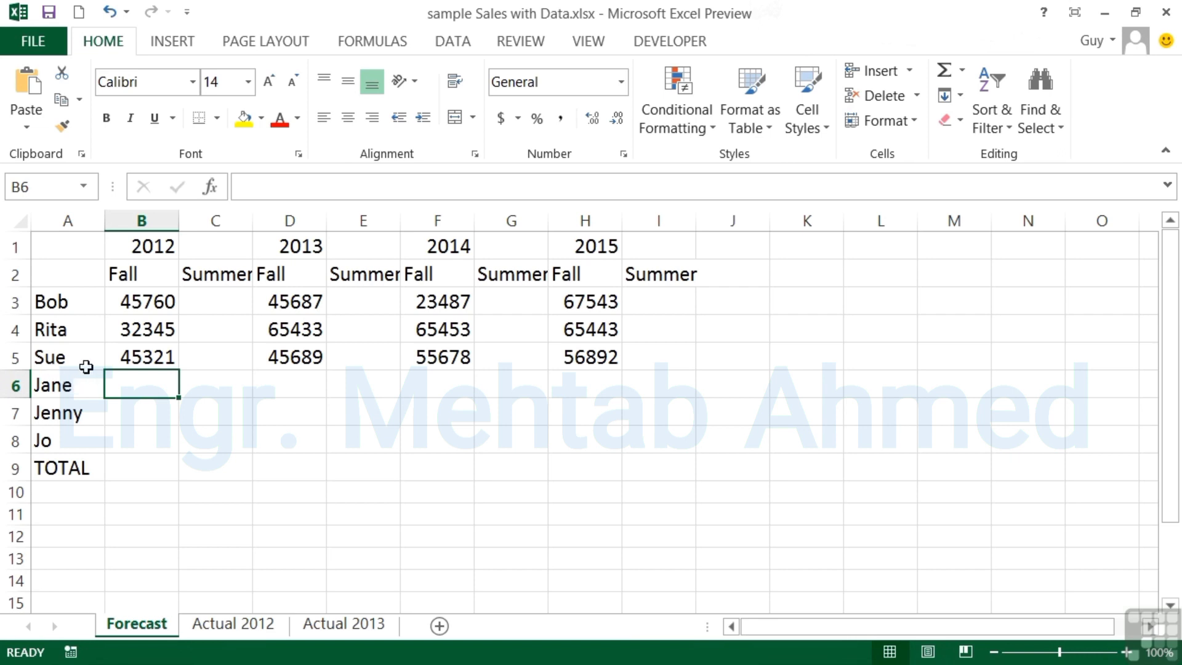
- Delete Sue's row 5 from the Forecast sheet
left_click(13, 357)
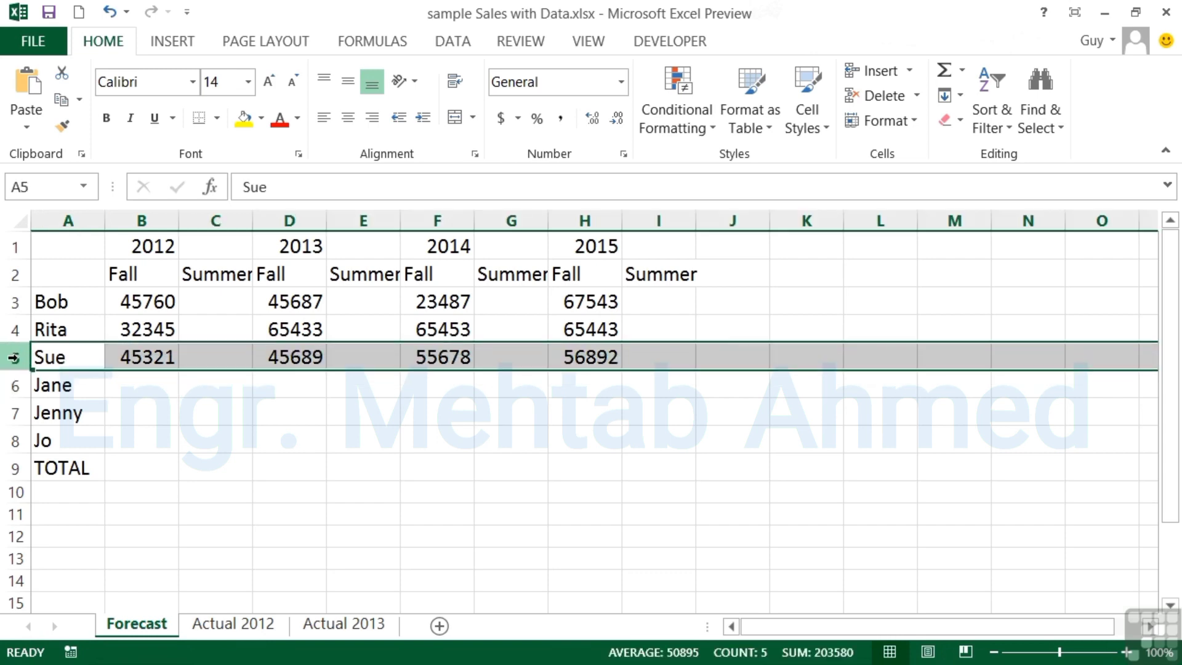
right_click(13, 357)
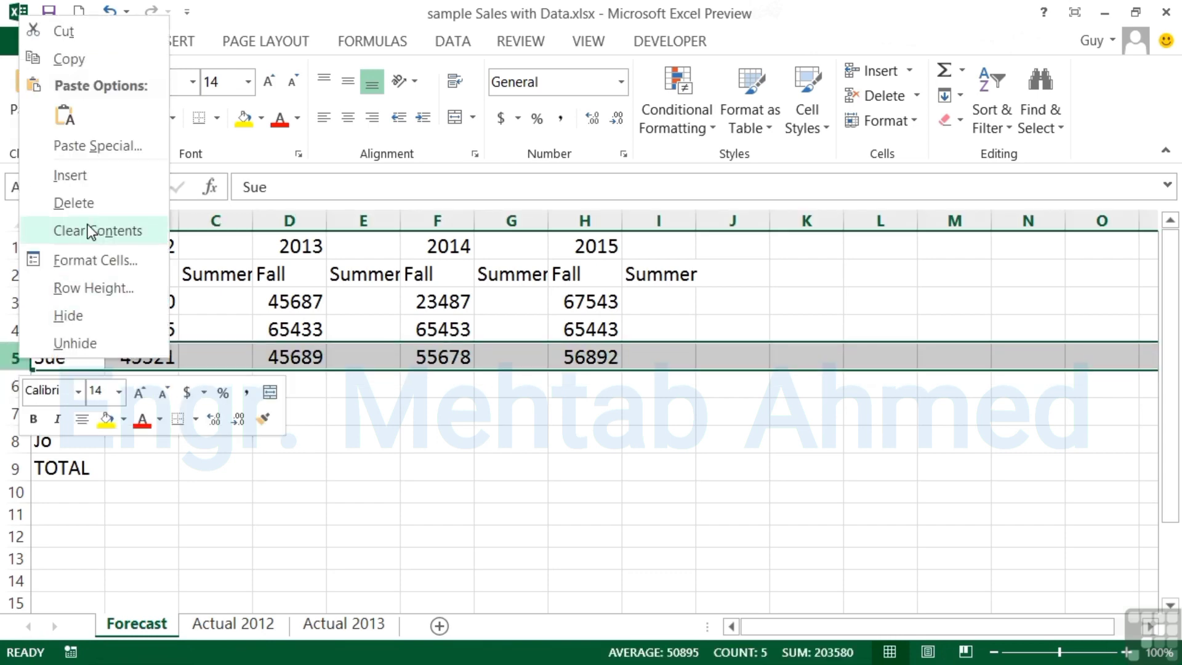
left_click(238, 345)
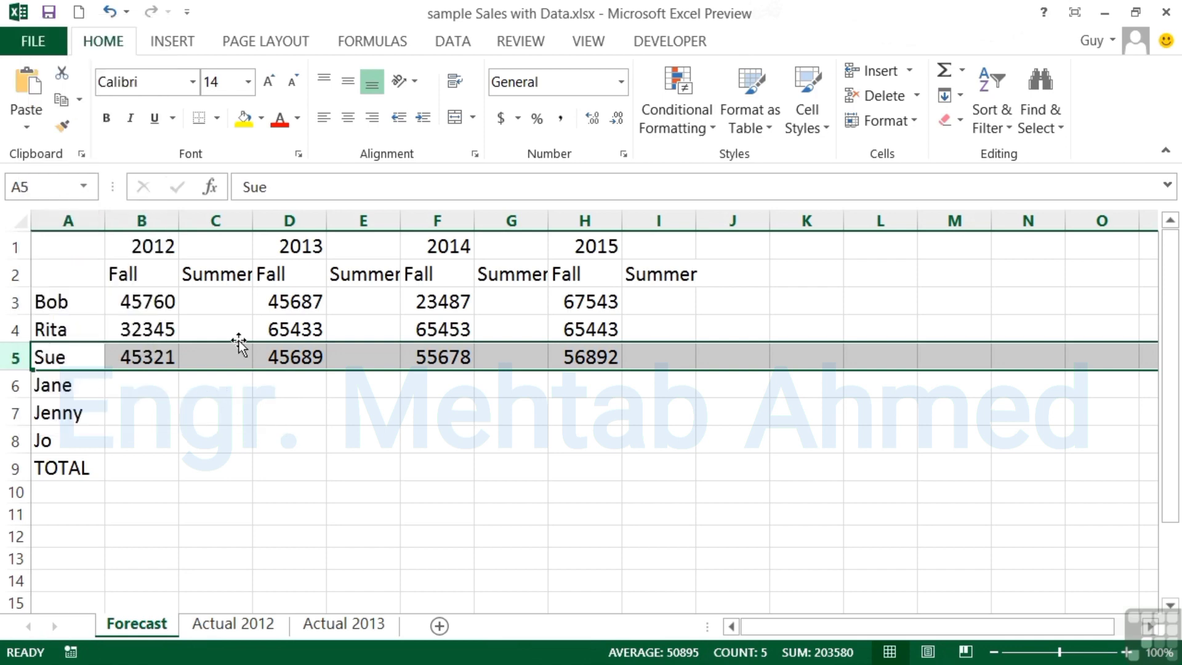
left_click(917, 97)
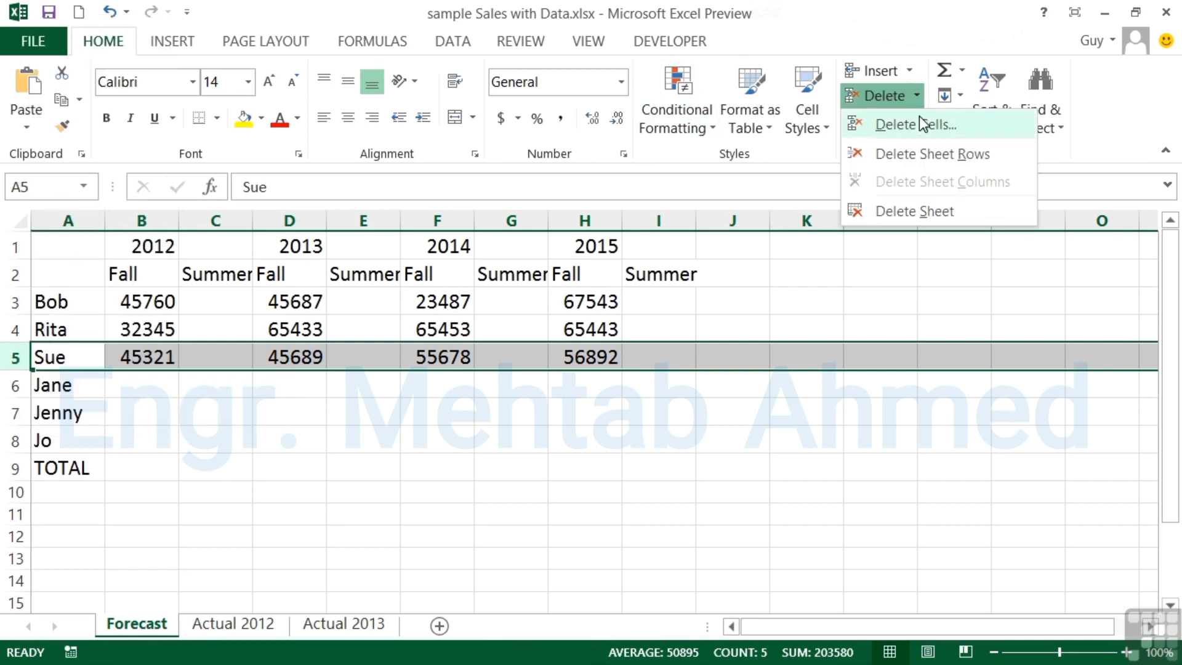
left_click(958, 156)
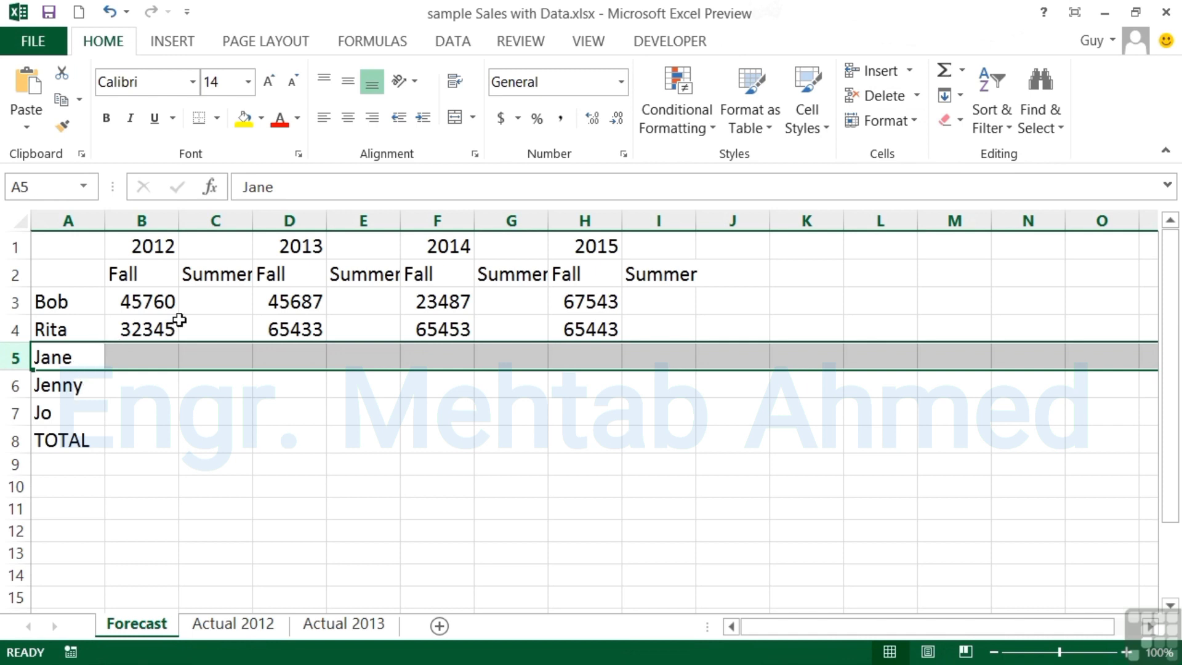
- Delete the 2015 columns H:I and the 2012 columns B:C
left_click_drag(586, 221, 656, 220)
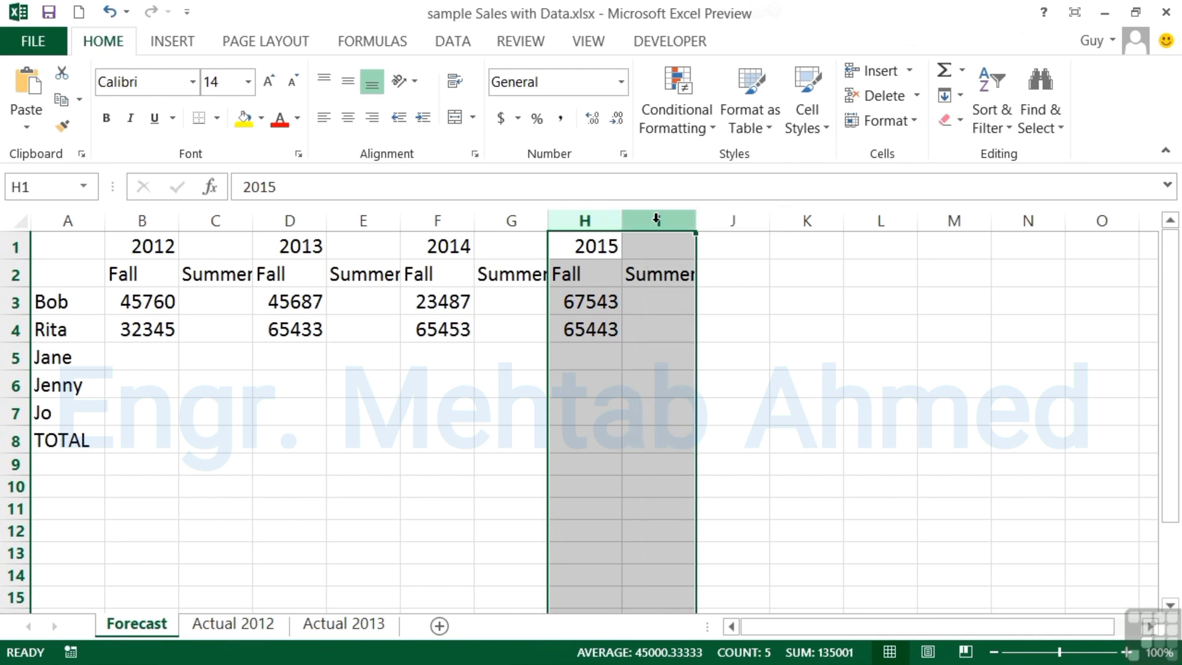
right_click(656, 220)
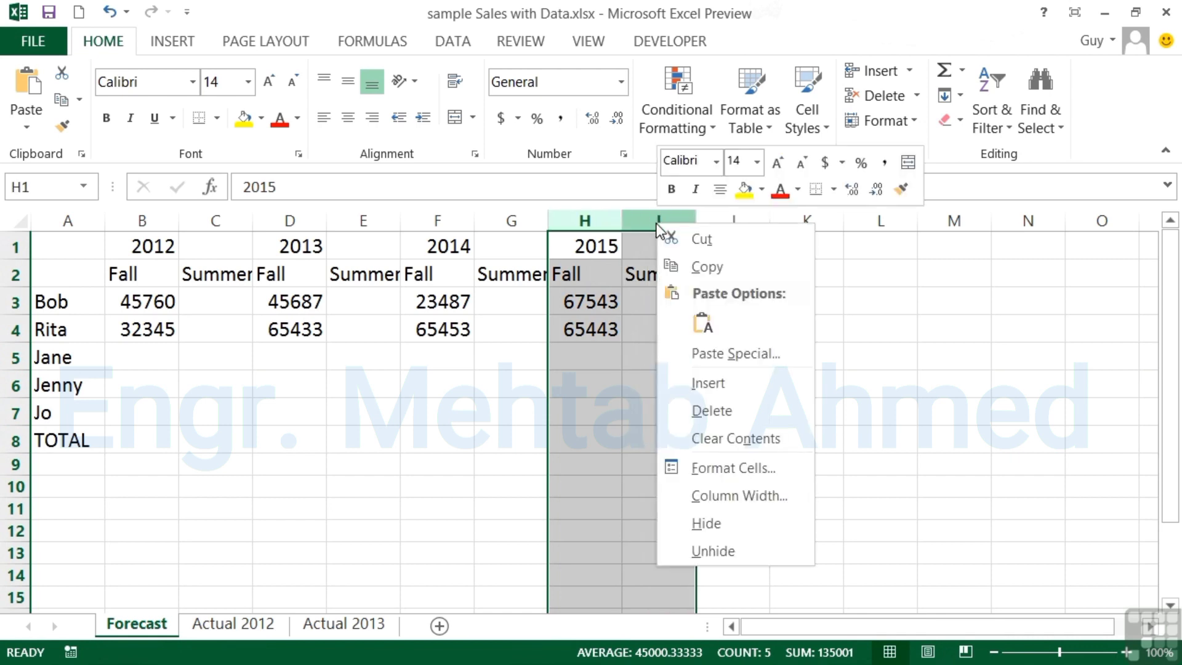
left_click(729, 409)
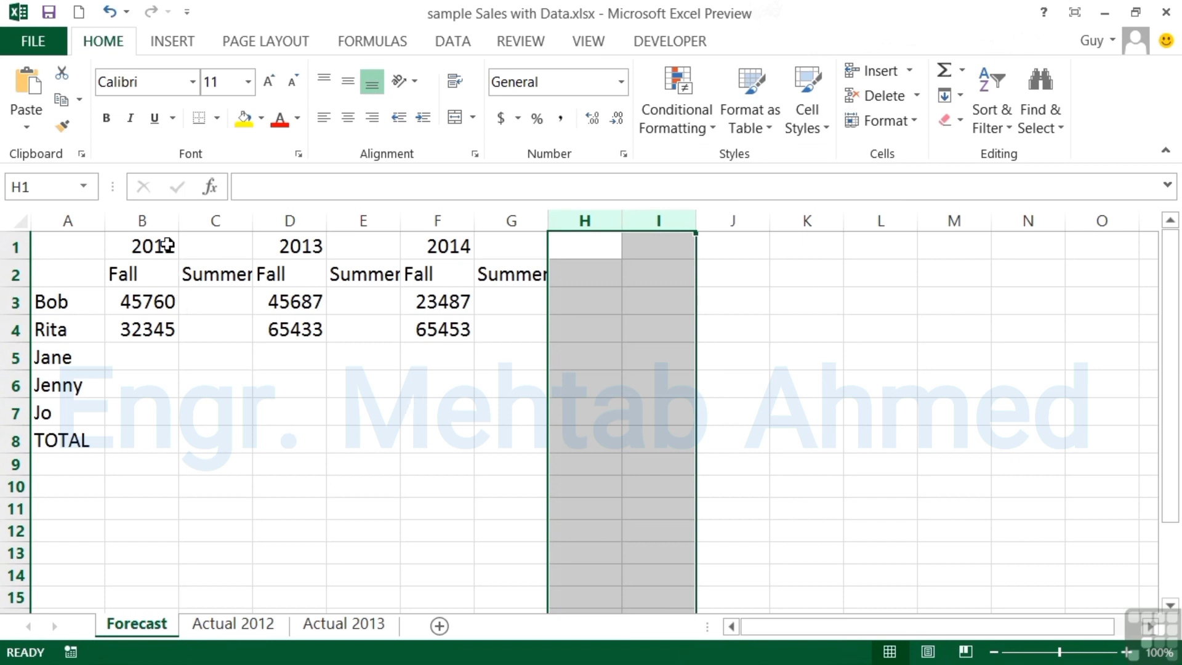
left_click_drag(164, 220, 216, 220)
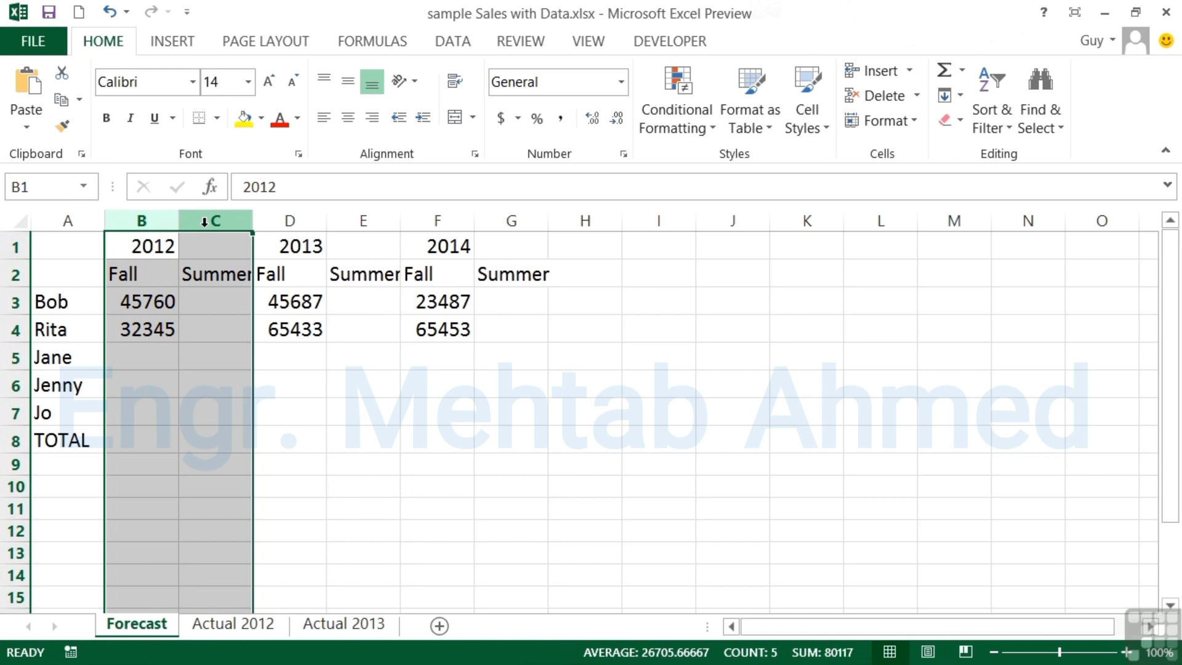
right_click(215, 221)
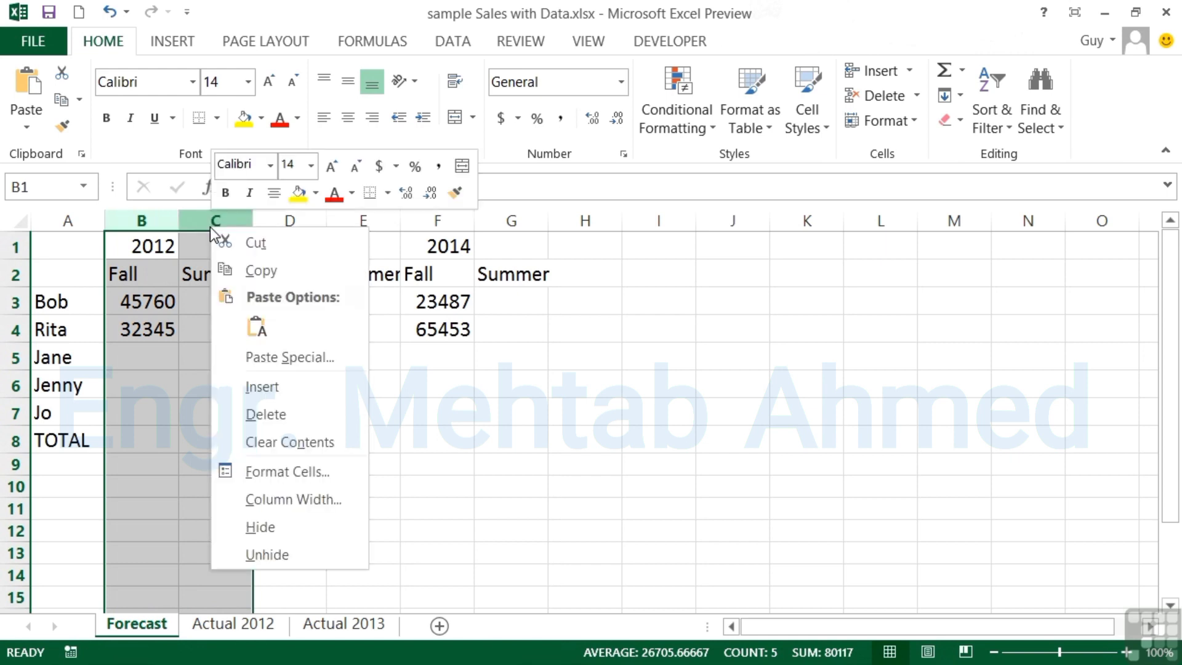
left_click(275, 416)
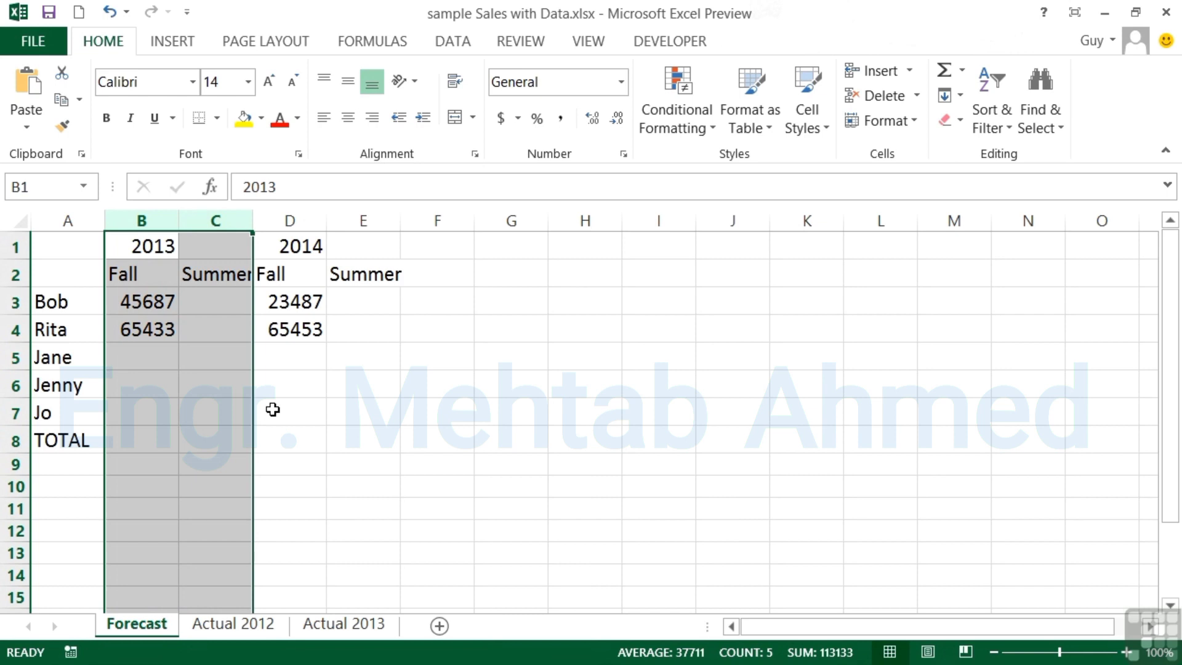
- Delete cell B3 (45687) with Shift cells up so Rita's 65433 moves into B3
left_click(139, 293)
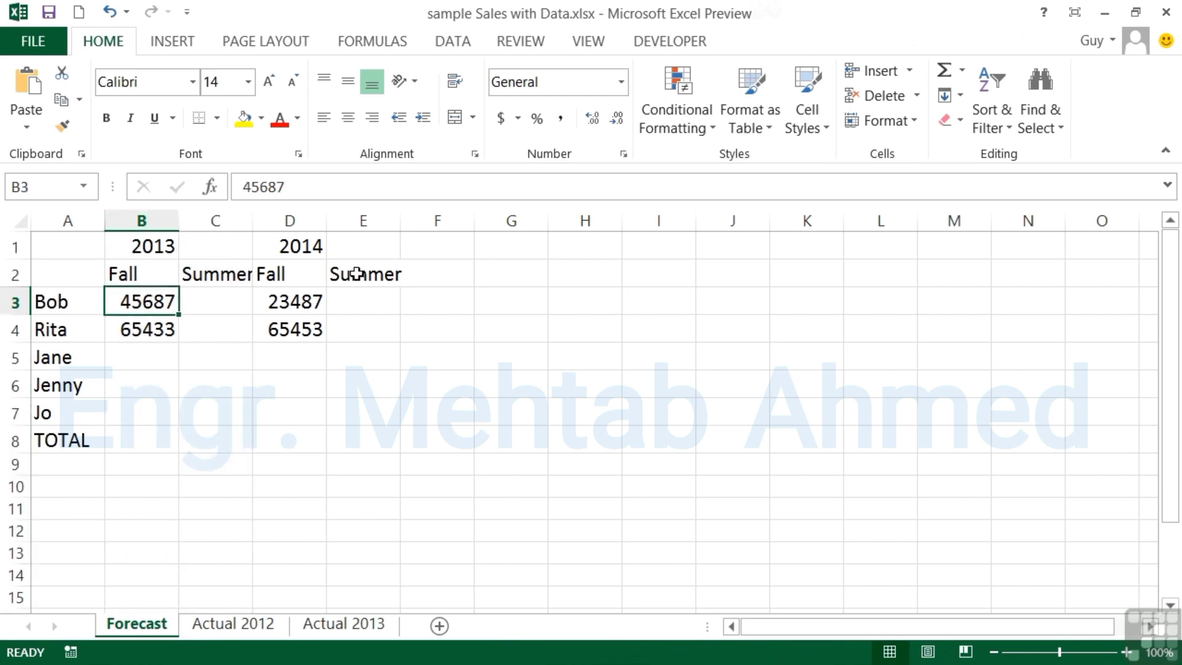
left_click(918, 96)
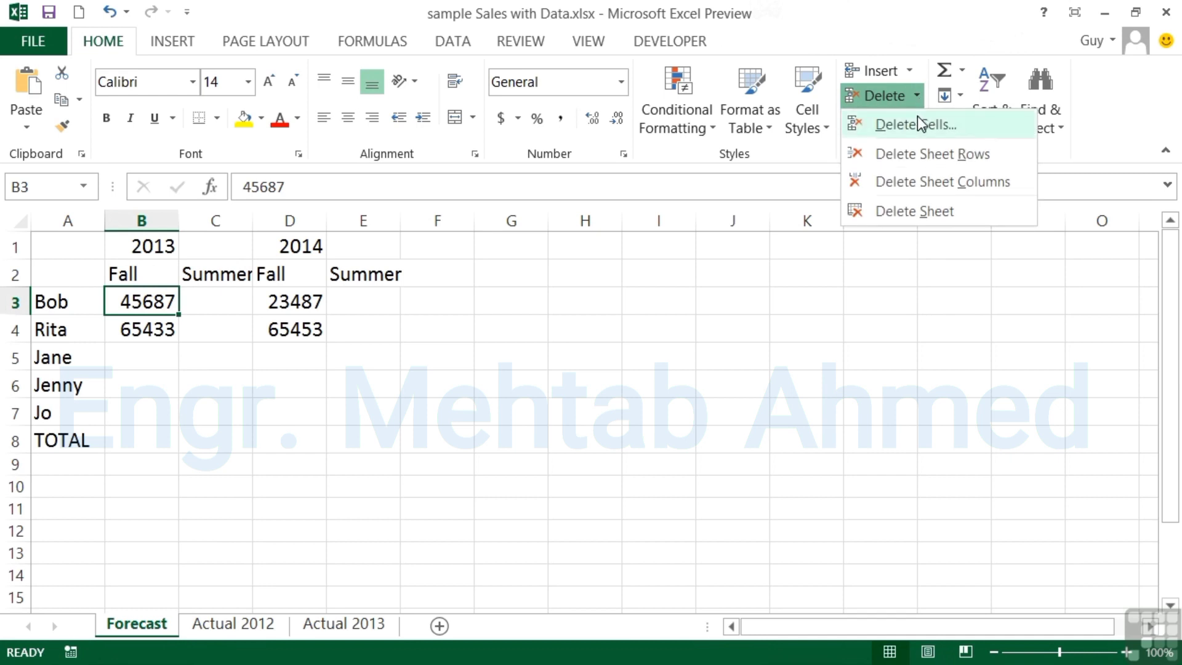
left_click(912, 123)
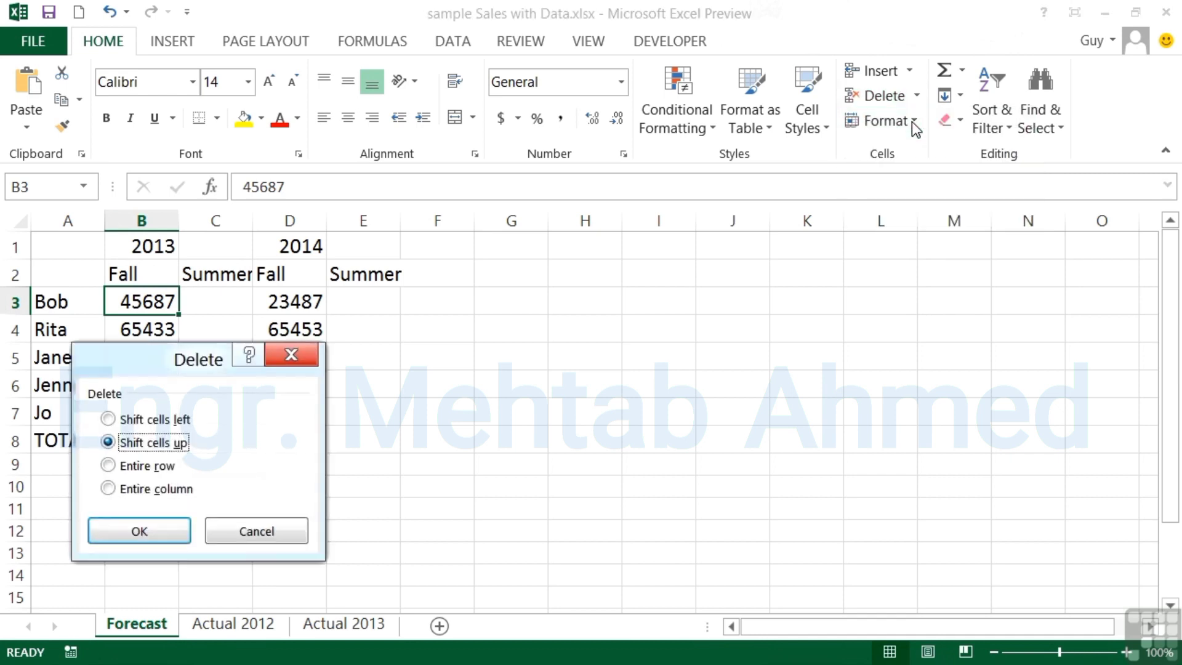
left_click_drag(149, 375, 527, 287)
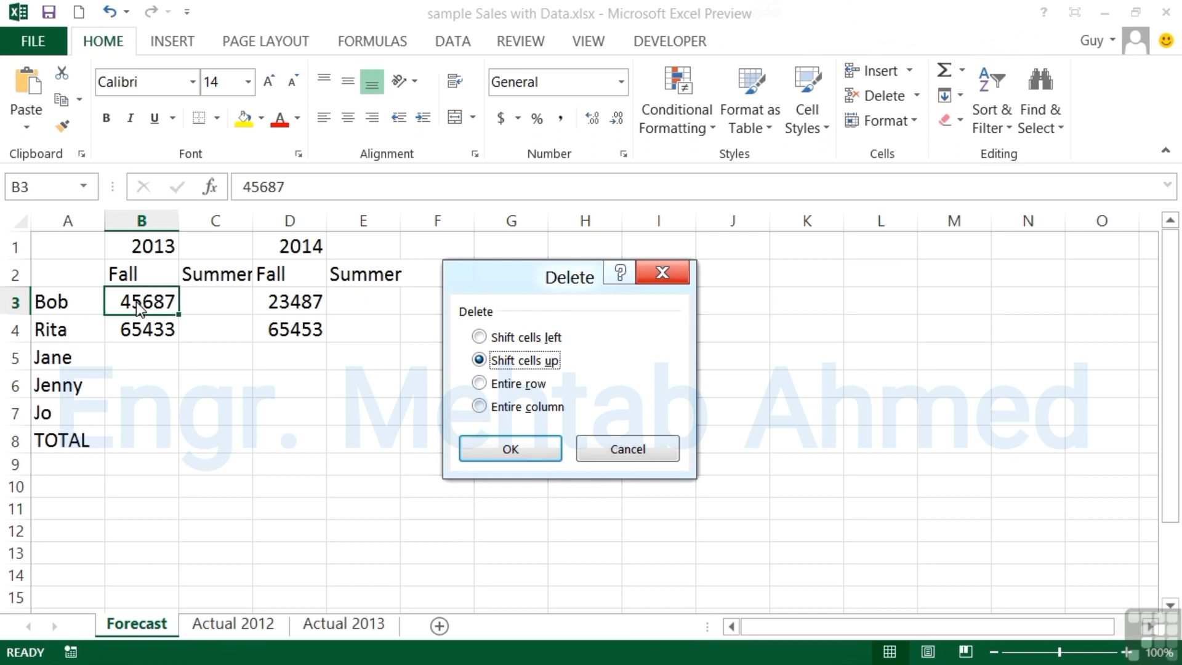
left_click(497, 340)
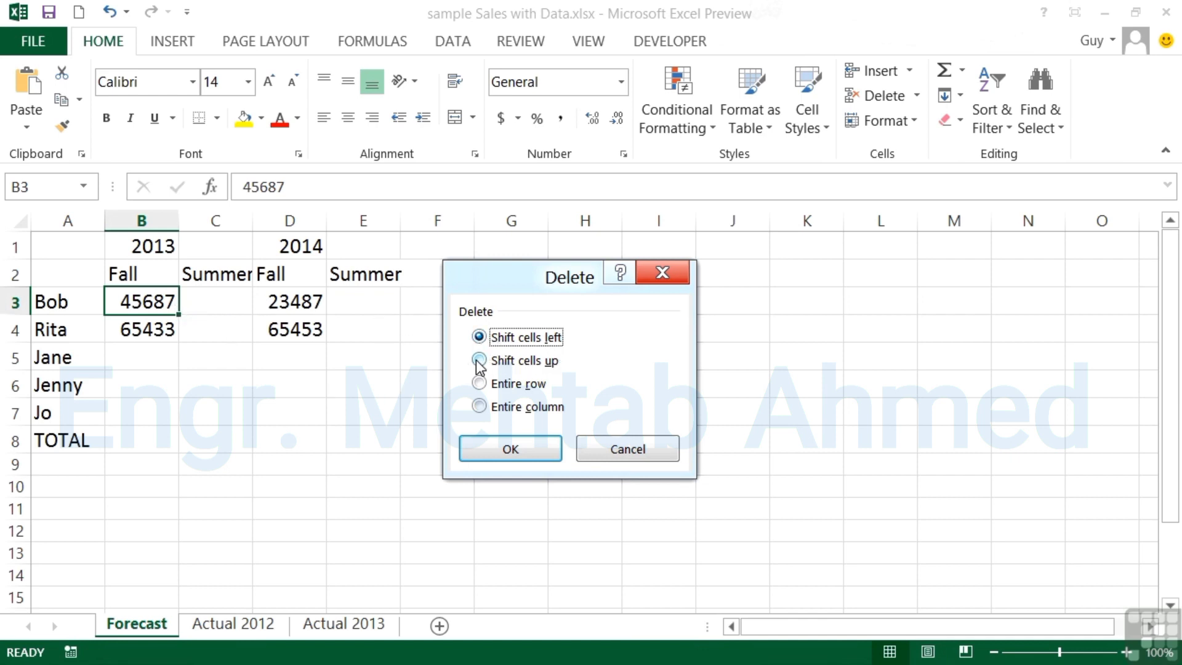
left_click(479, 360)
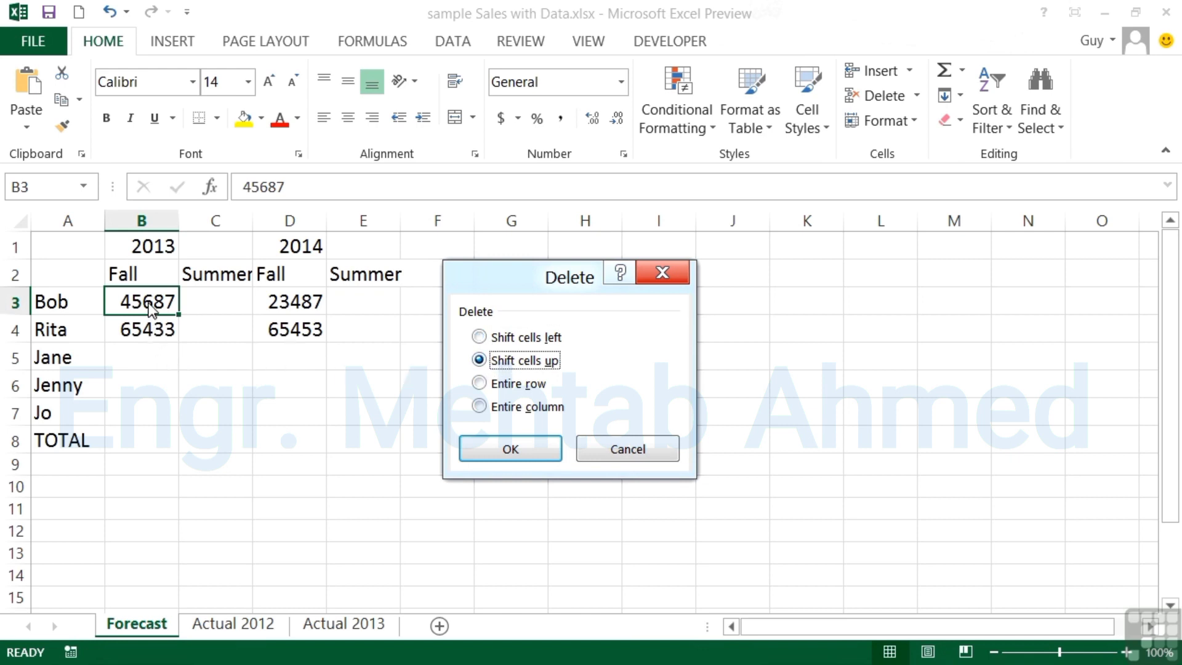
left_click(478, 383)
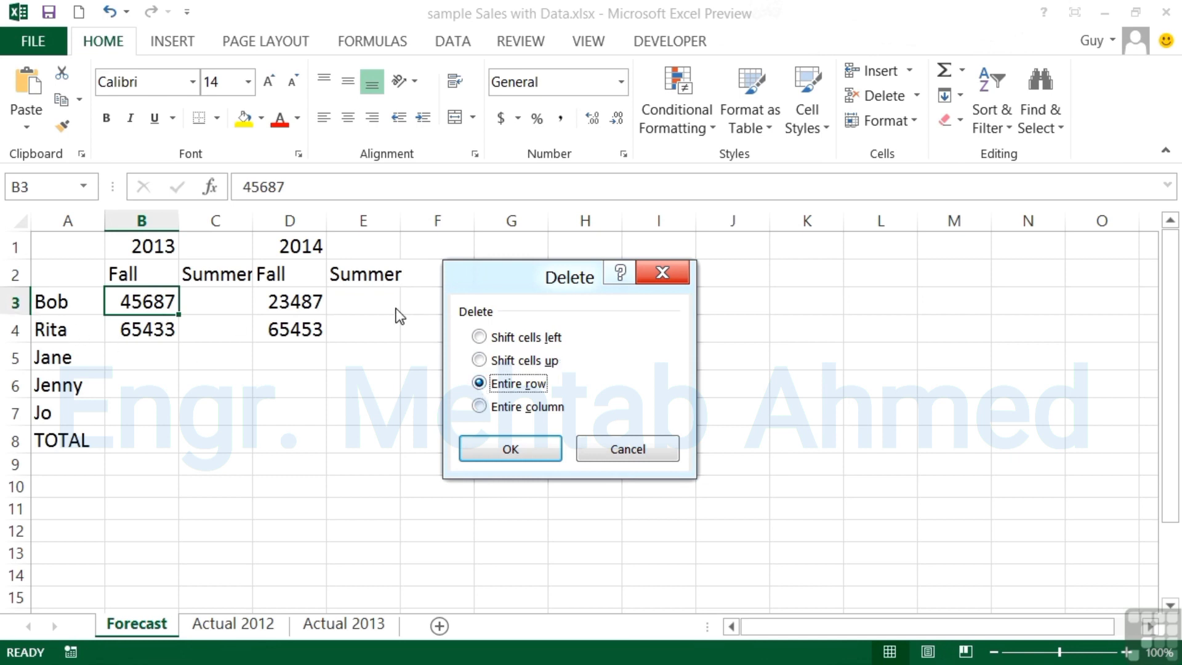
left_click(477, 405)
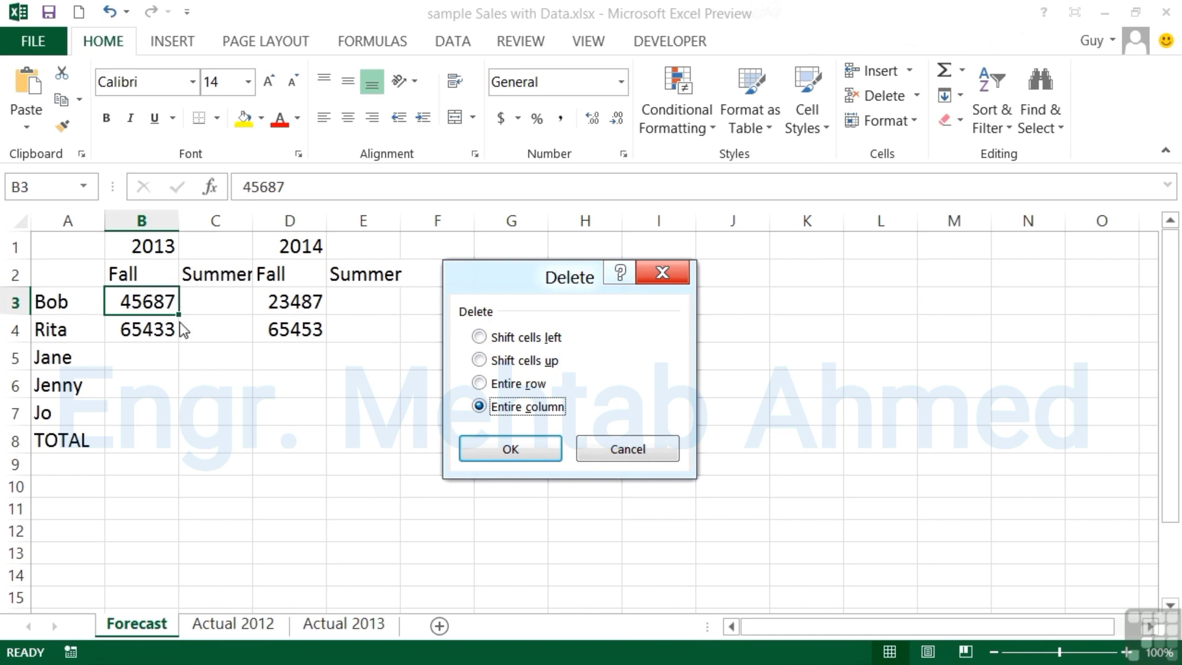
left_click(480, 361)
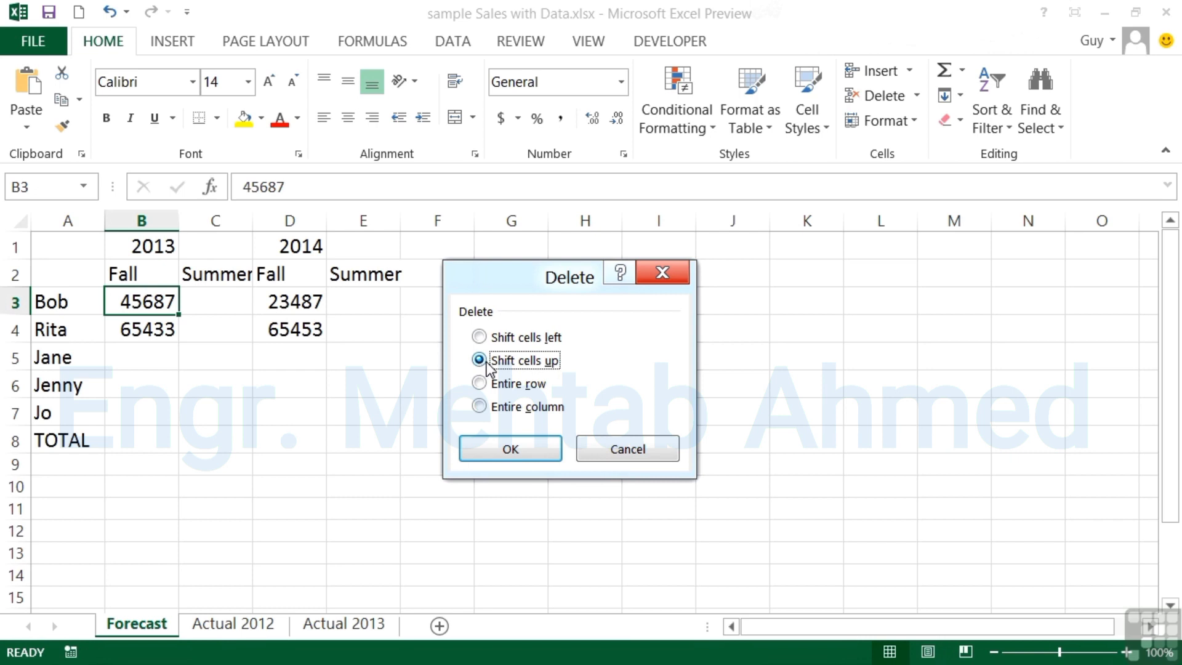
left_click(512, 450)
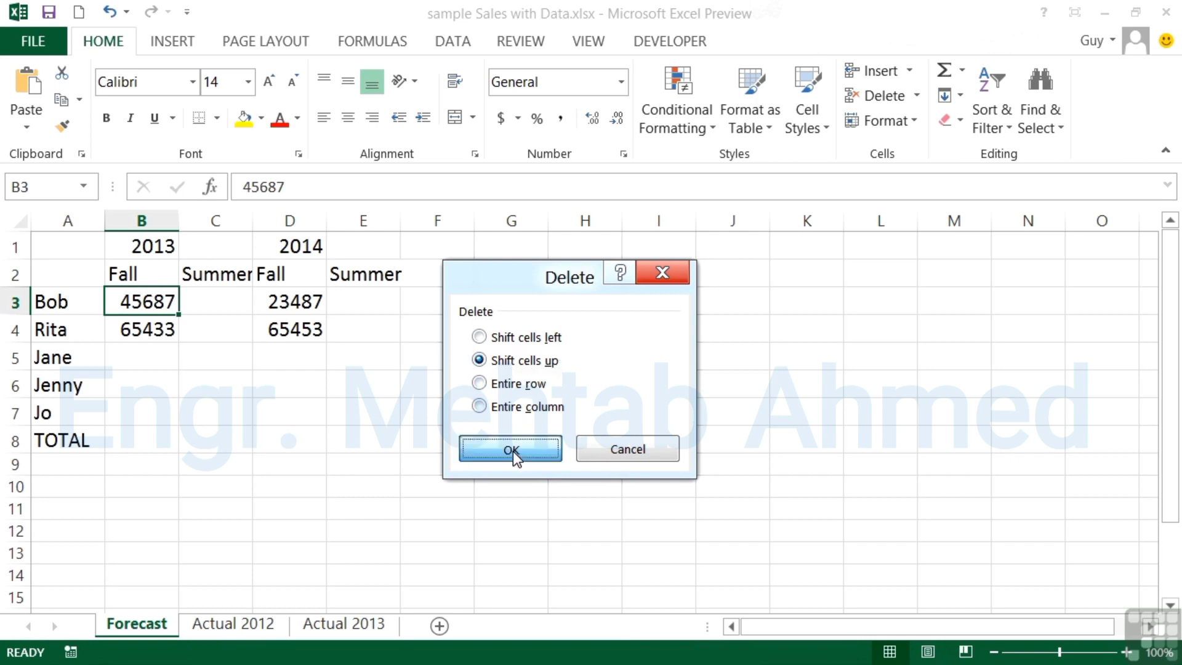